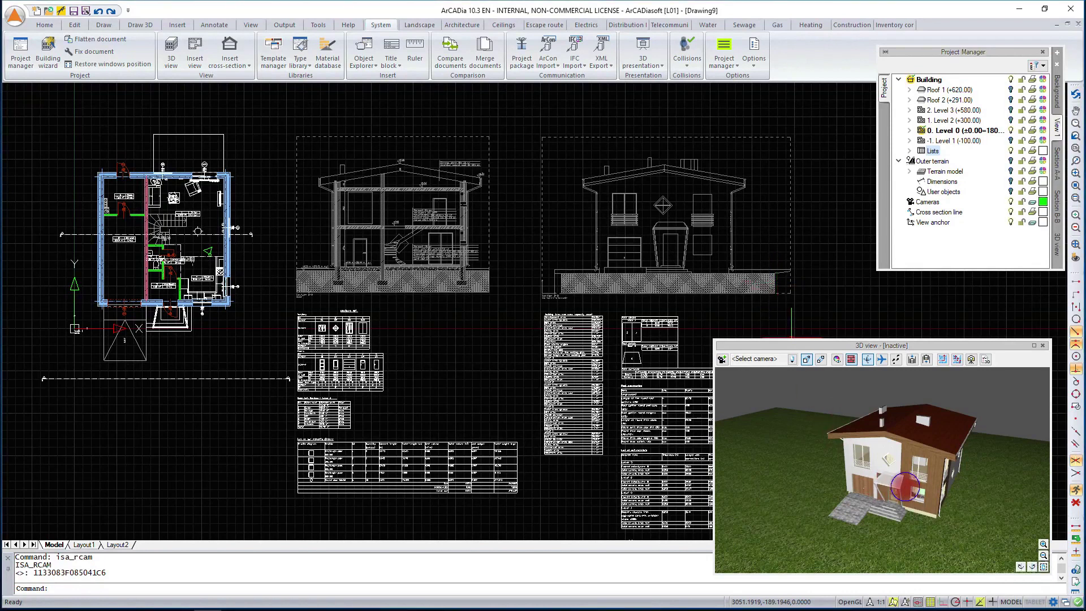
Orbit the 3D view to a lower, more frontal angle of the house
left_click_drag(904, 487, 910, 516)
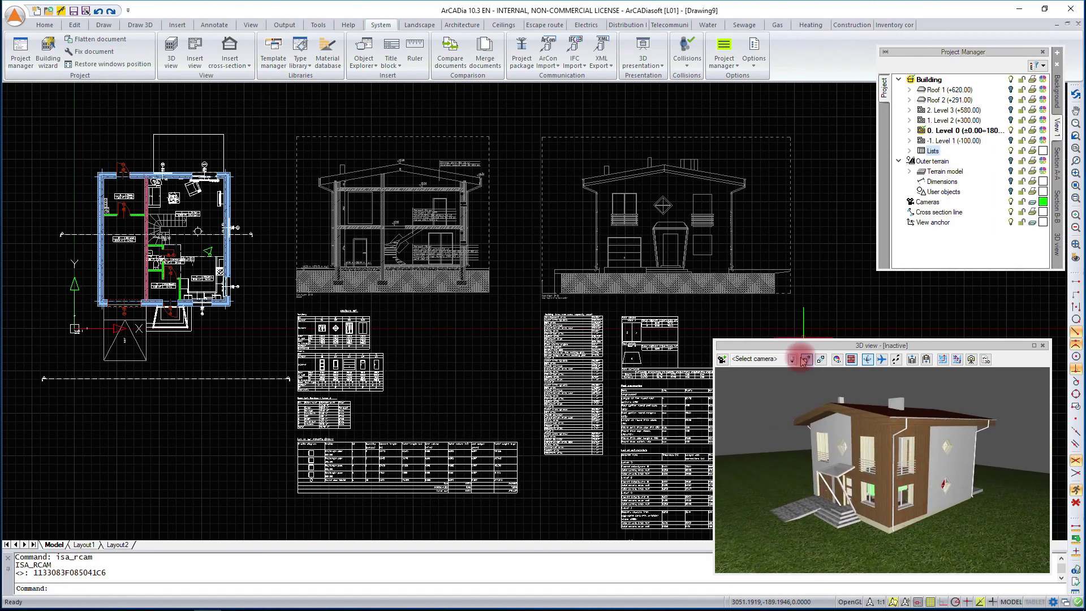
Save the lower frontal house view as a new camera named 'Camera 2'
left_click(722, 361)
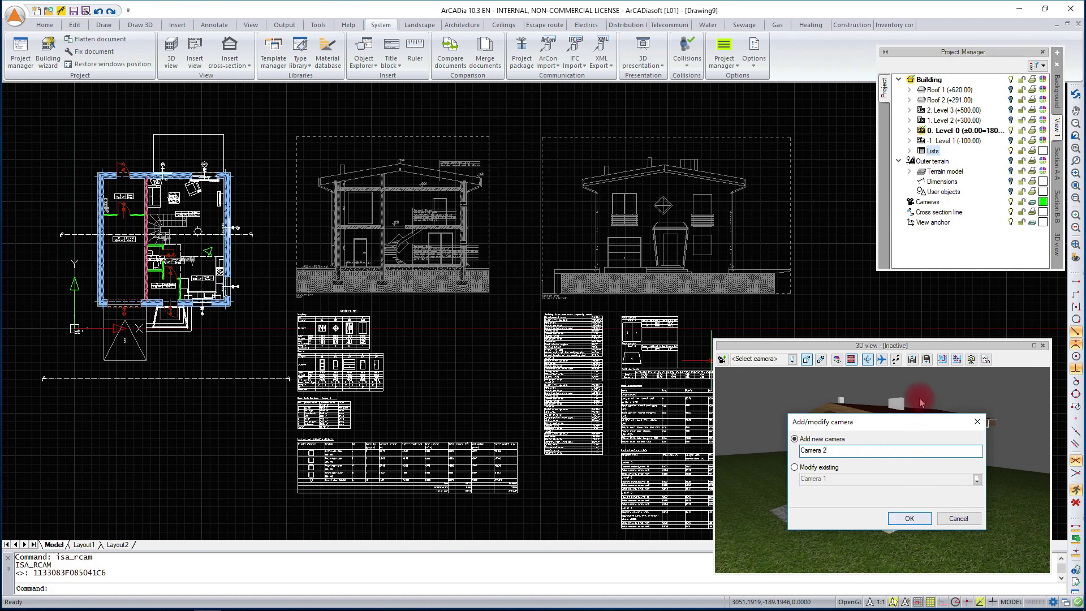
left_click(967, 359)
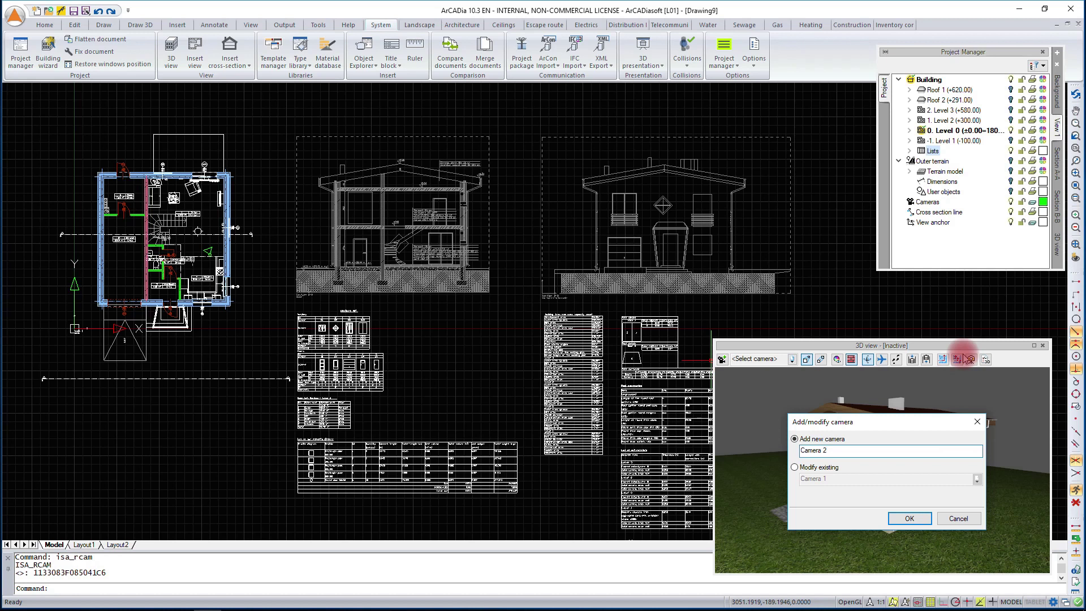
left_click(909, 518)
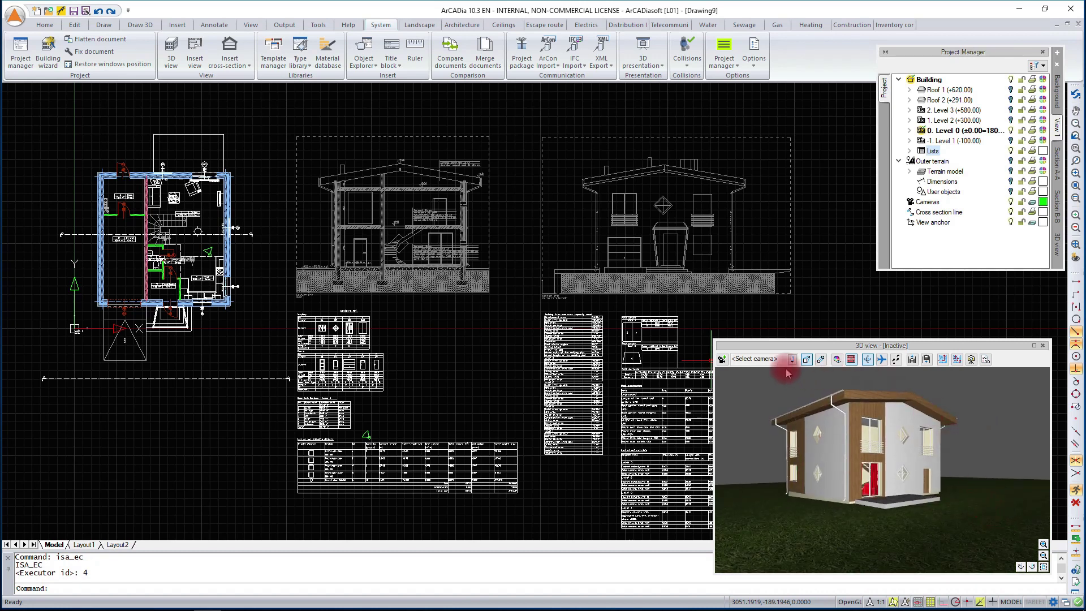
Add a new camera named 'Camera 3', then orbit the view toward the interior
left_click(722, 359)
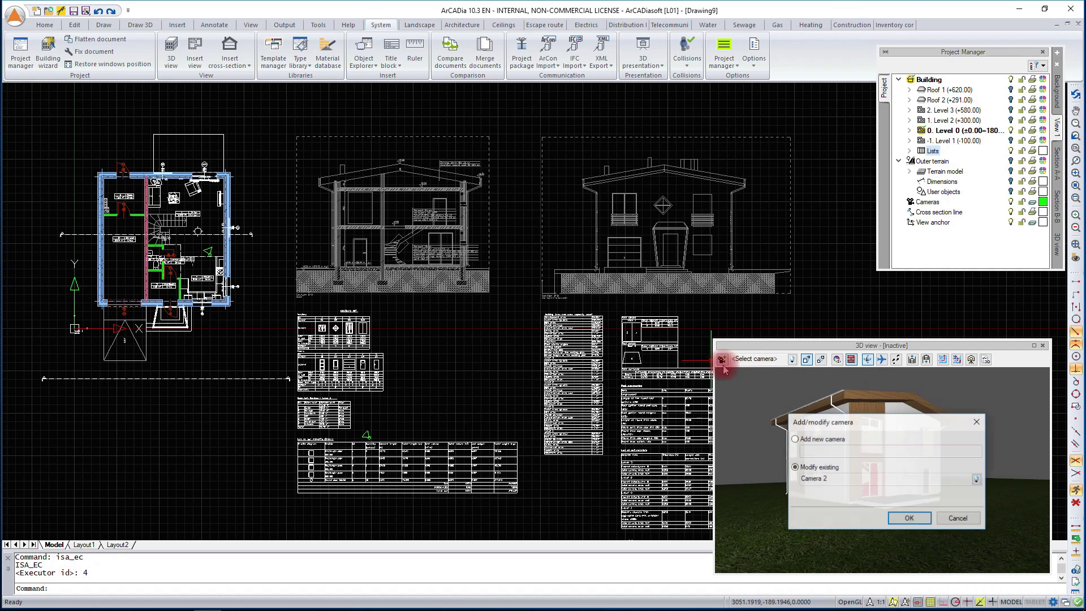
left_click(795, 440)
type("C")
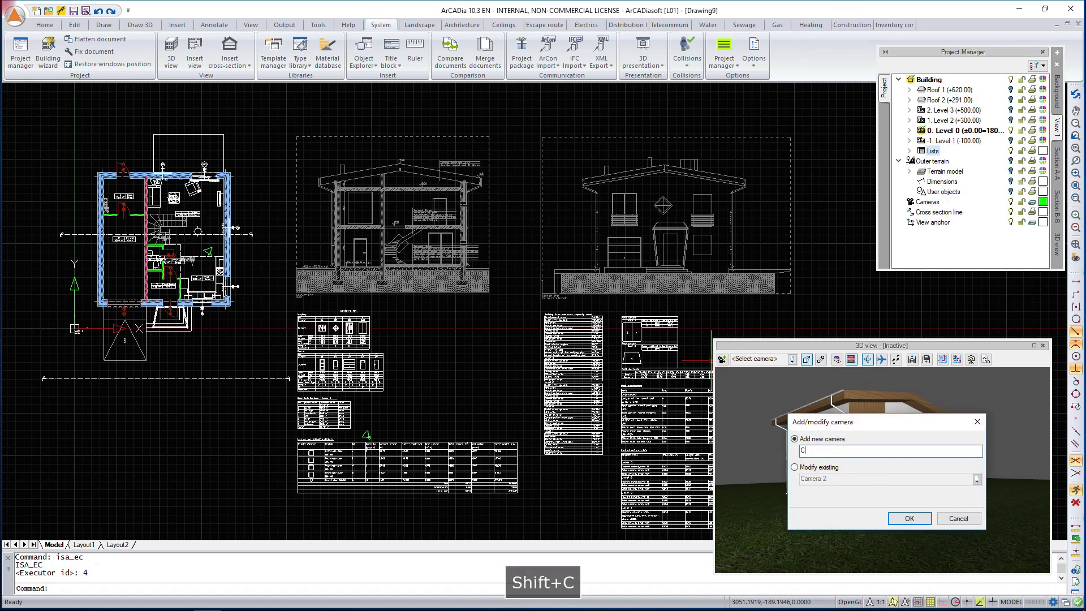
type("ame")
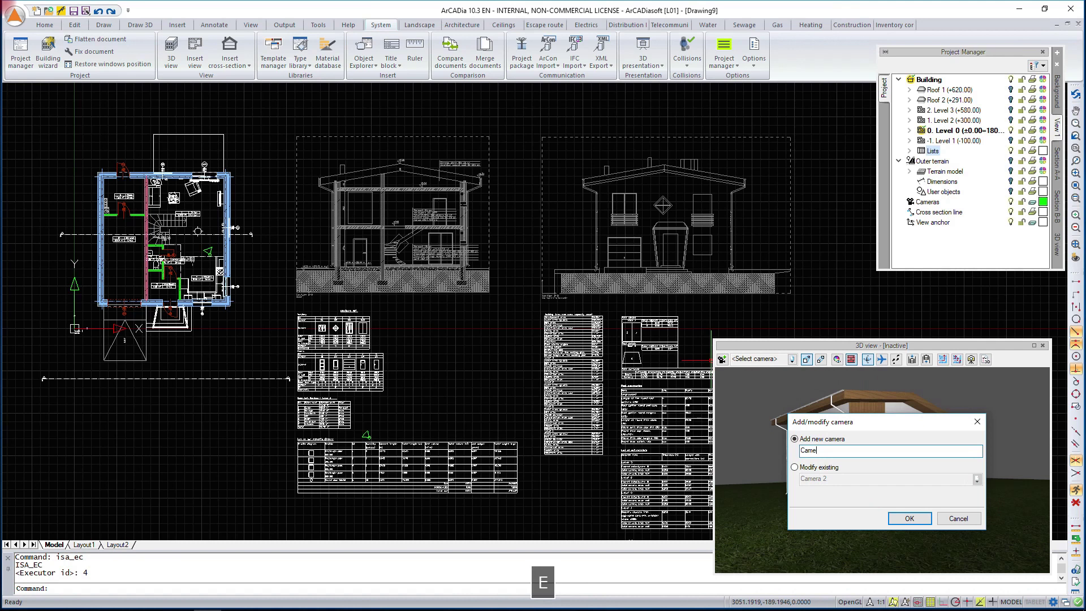
type("n")
key("BackSpace")
type("ra 3")
left_click(906, 518)
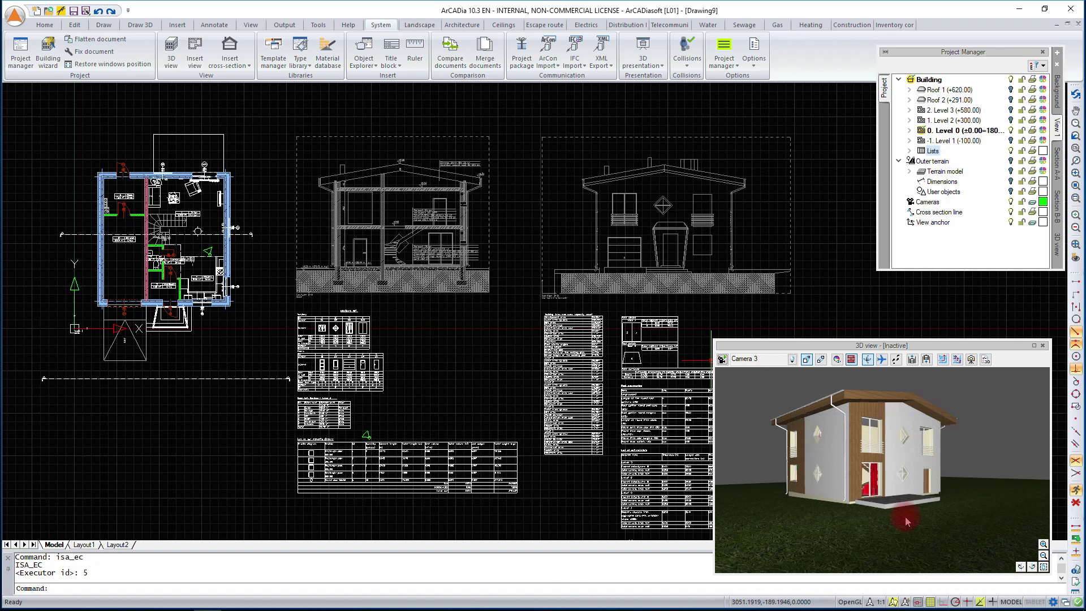
mouse_move(891, 432)
left_mouse_down()
mouse_move(853, 456)
mouse_move(854, 380)
mouse_move(874, 473)
mouse_move(927, 496)
mouse_move(969, 465)
mouse_move(987, 482)
mouse_move(850, 346)
mouse_move(790, 362)
left_mouse_up()
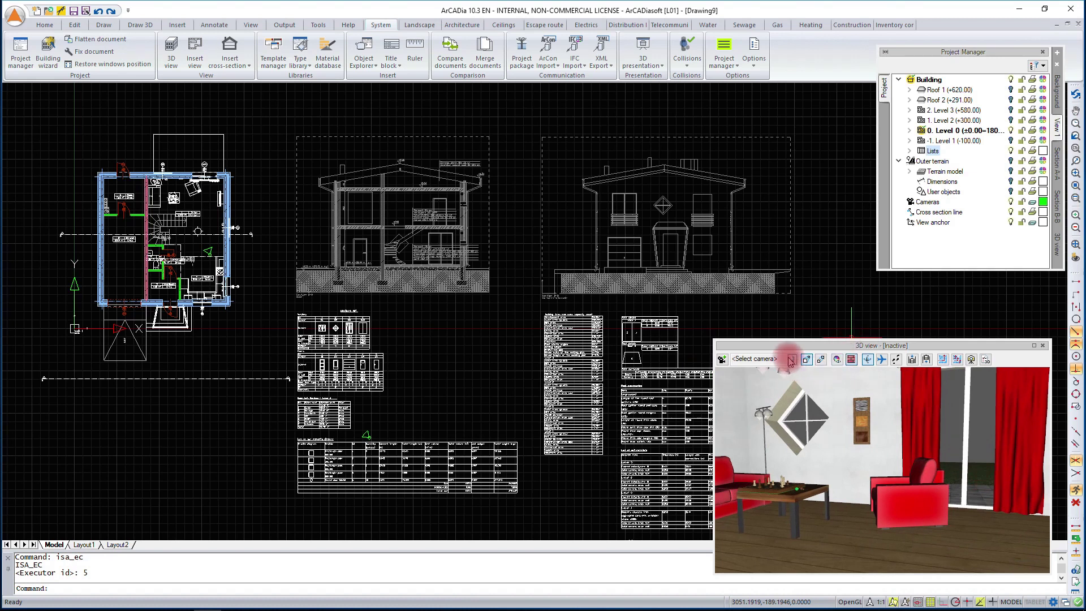
Switch the view to Camera 1, Camera 3, then Camera 1 again, and step into the living room
left_click(789, 361)
left_click(788, 384)
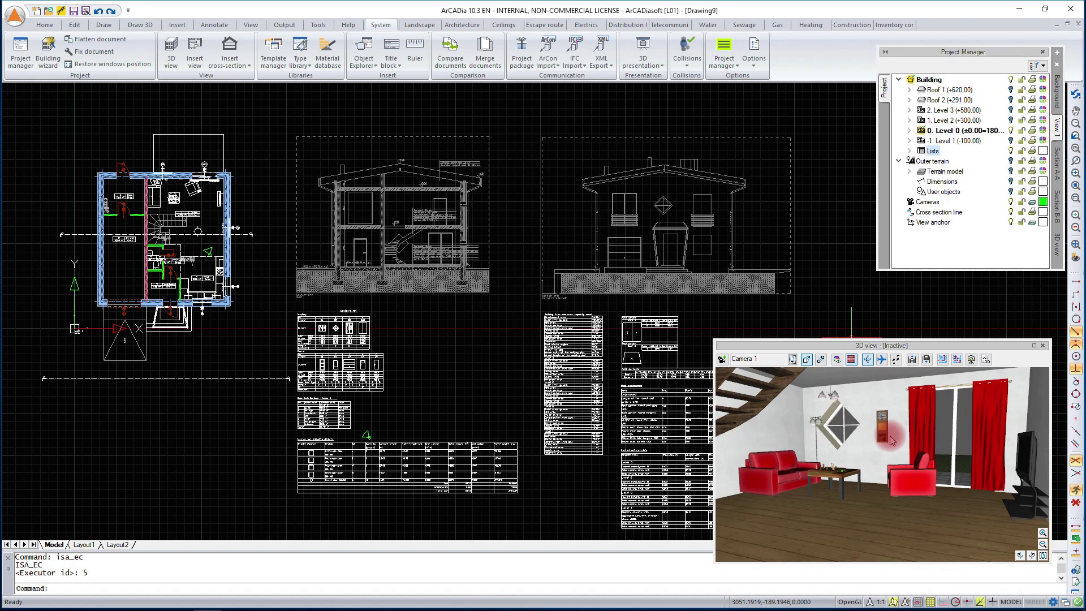
left_click(792, 359)
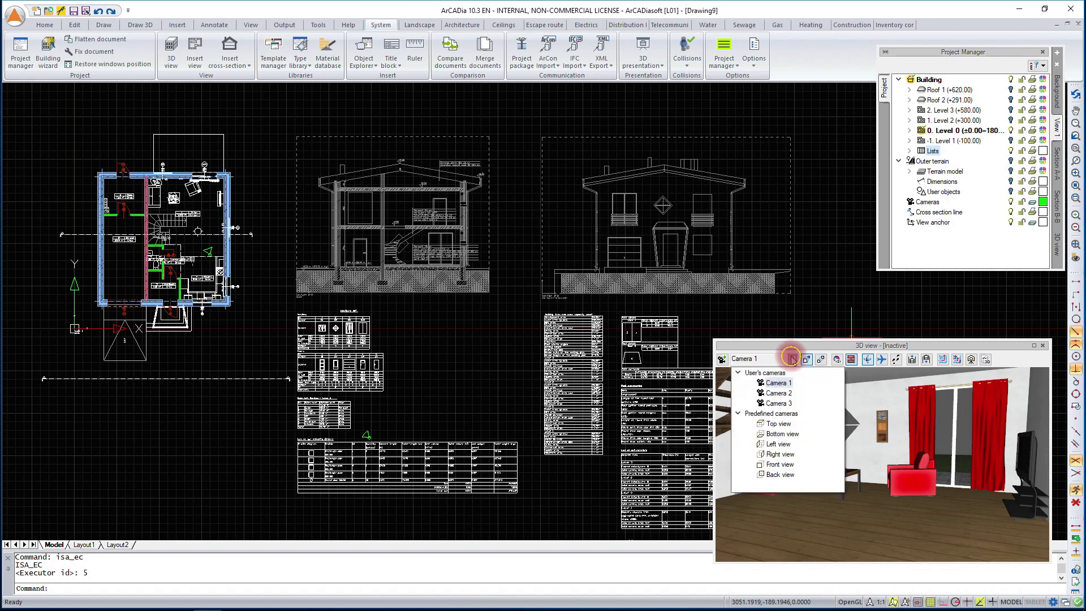
left_click(774, 402)
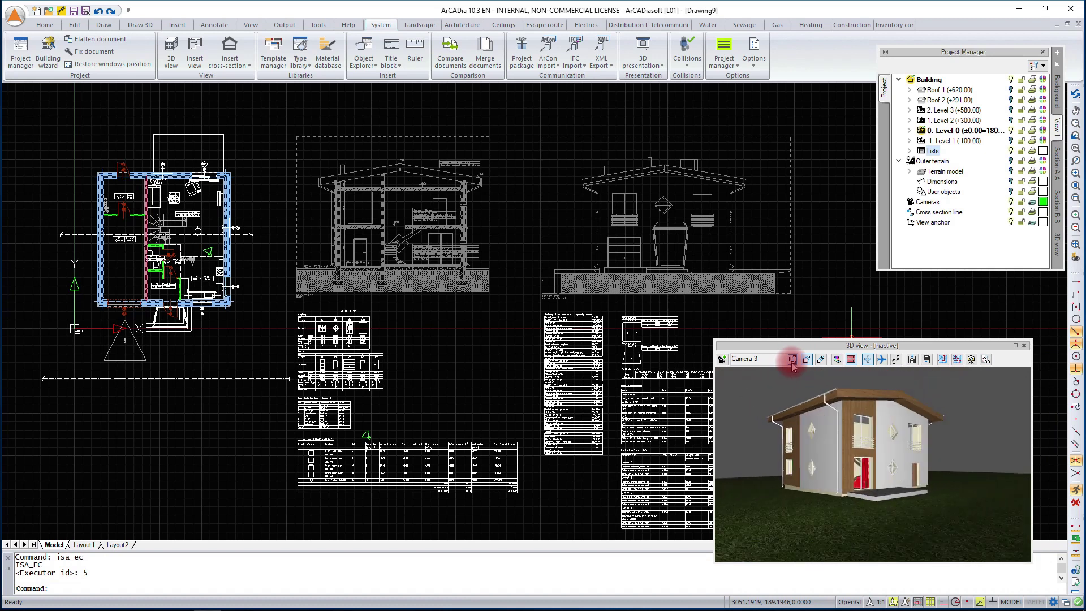
left_click(791, 362)
left_click(787, 384)
left_click_drag(837, 406, 830, 400)
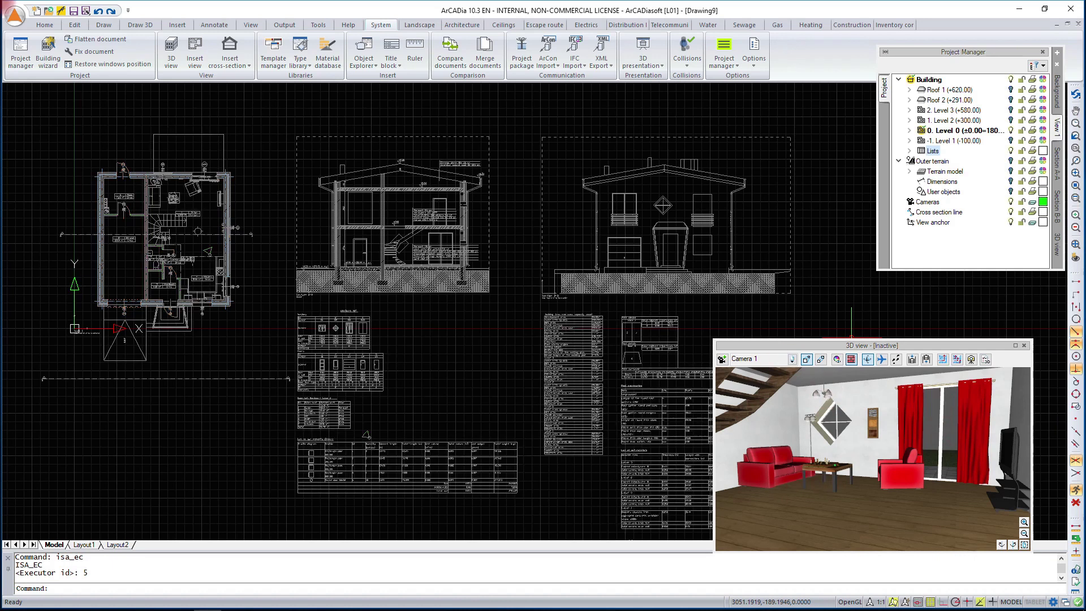
Set the 3D view background to the image 000_9794_l from D:\tym-mm\chmury
left_click(936, 408)
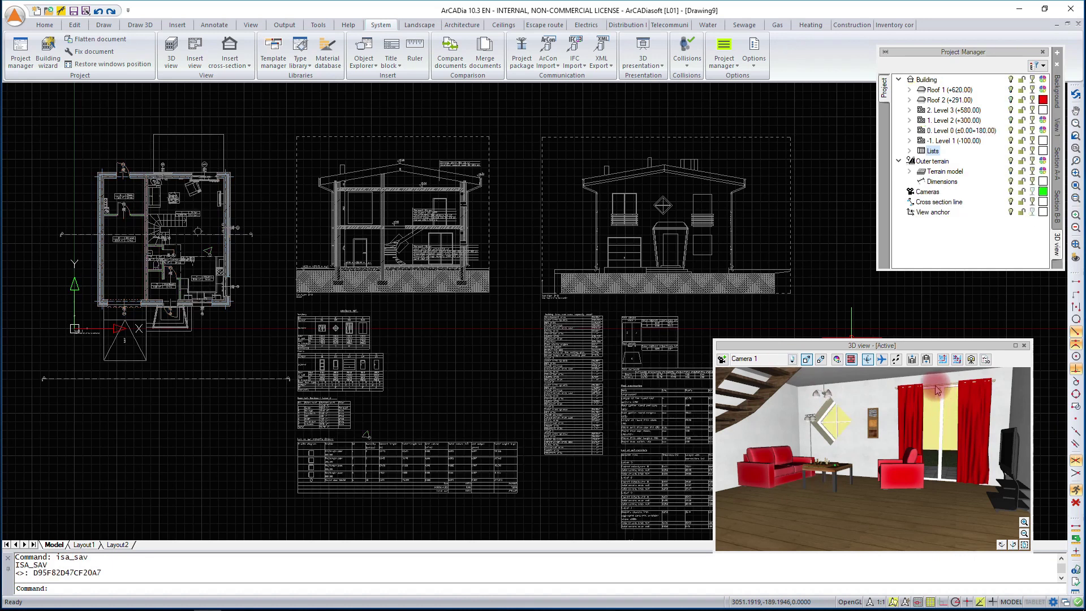
left_click(925, 432)
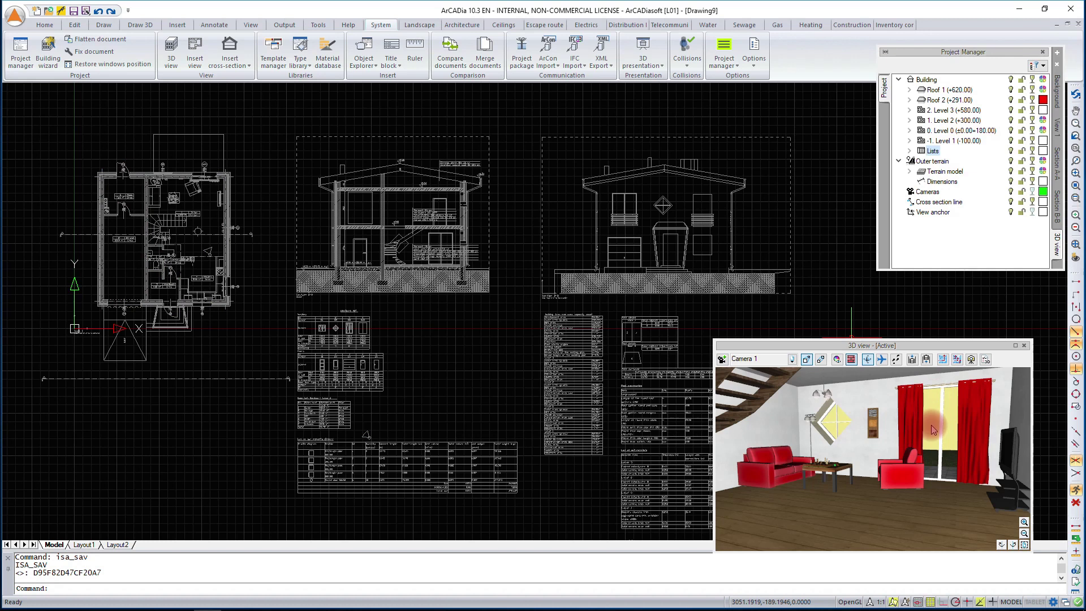
left_click(987, 361)
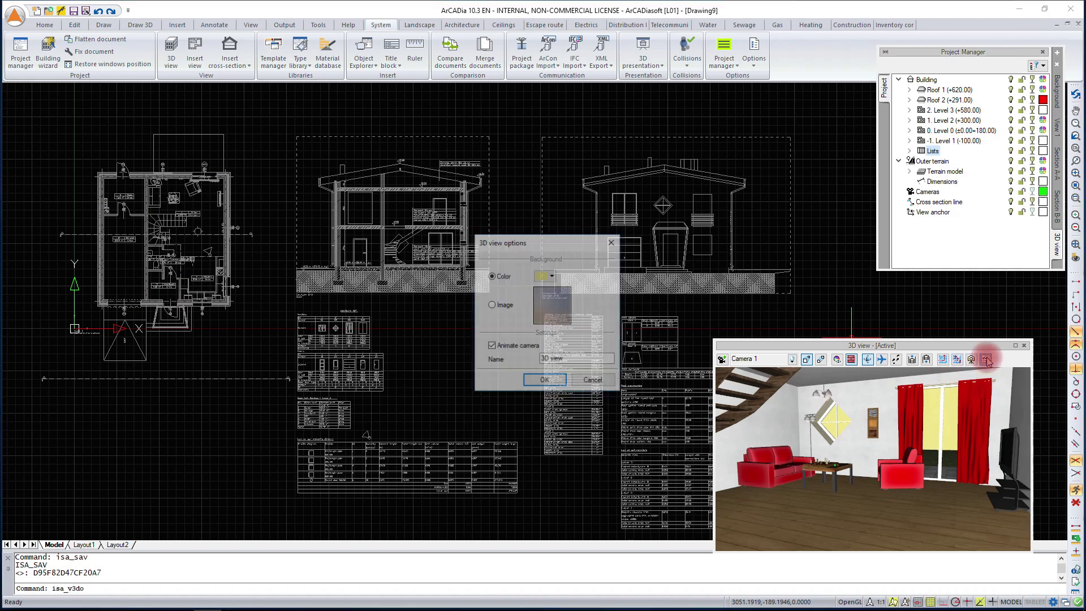
left_click(491, 306)
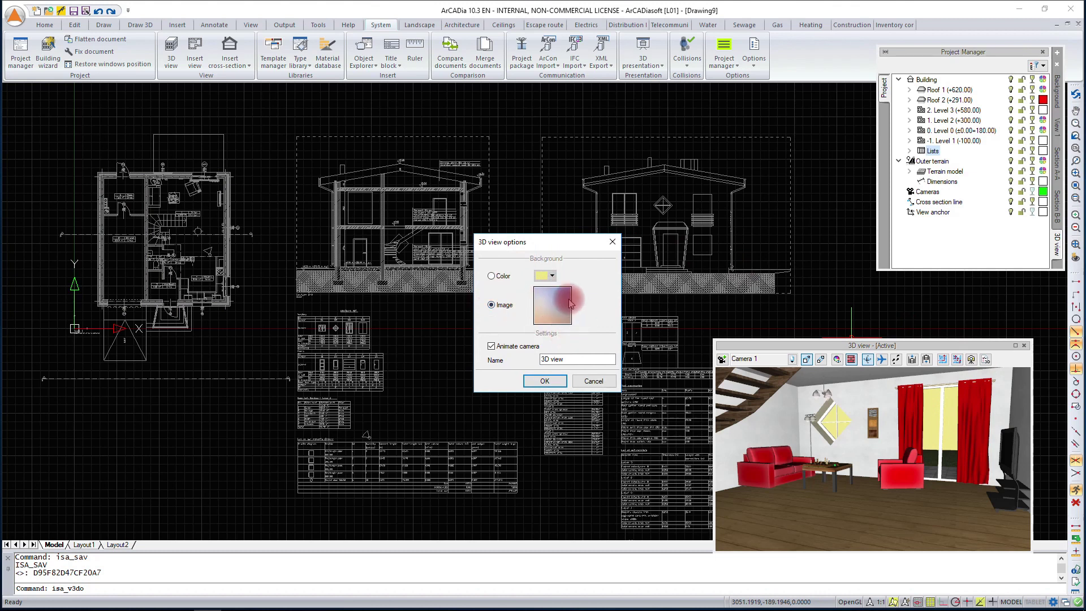
left_click(538, 319)
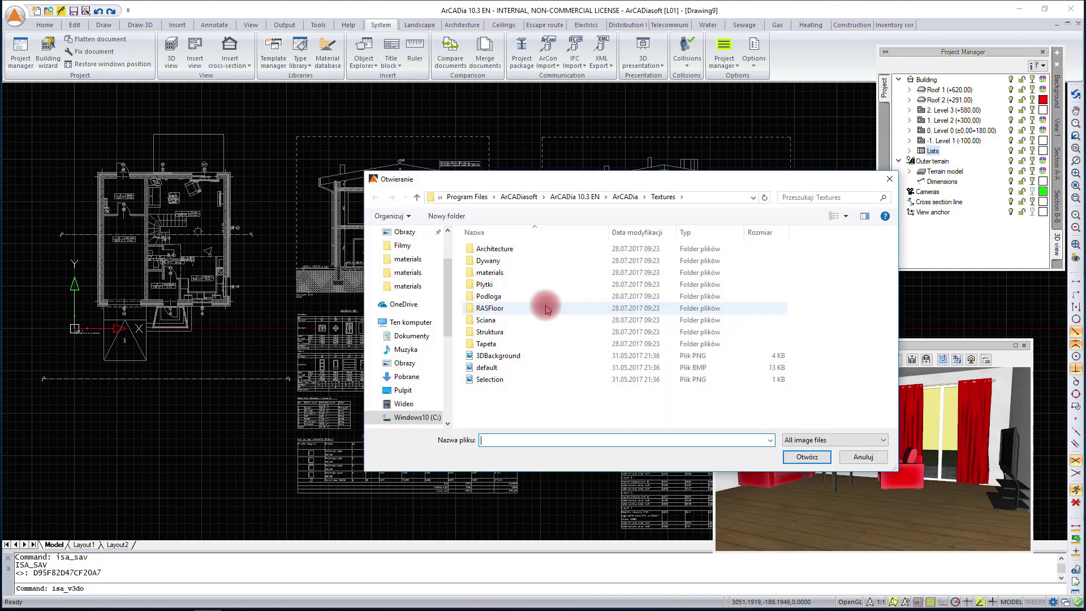
left_click(402, 390)
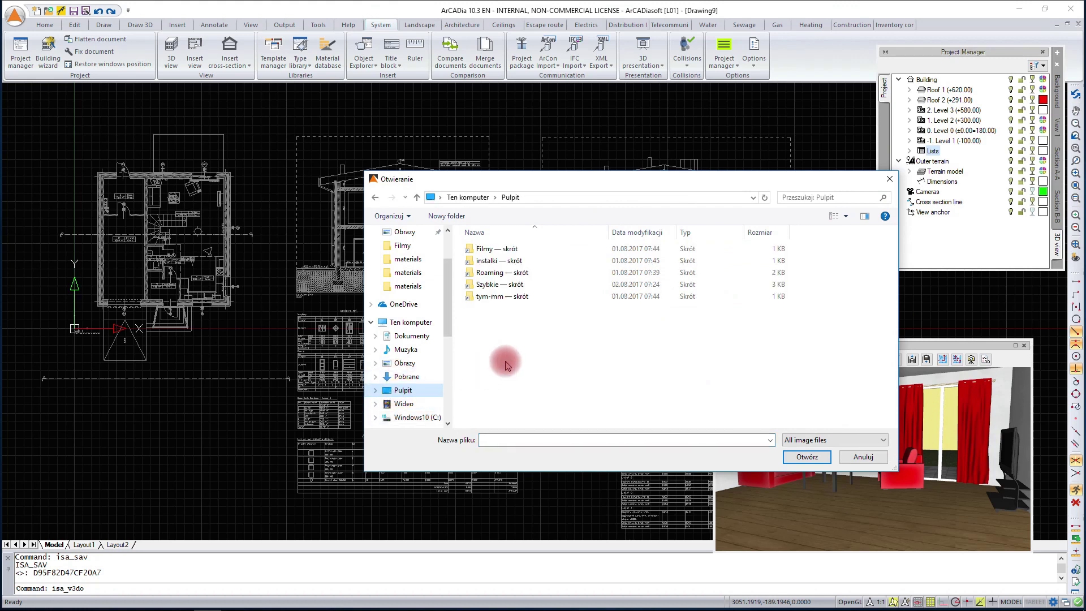
double_click(504, 298)
double_click(503, 292)
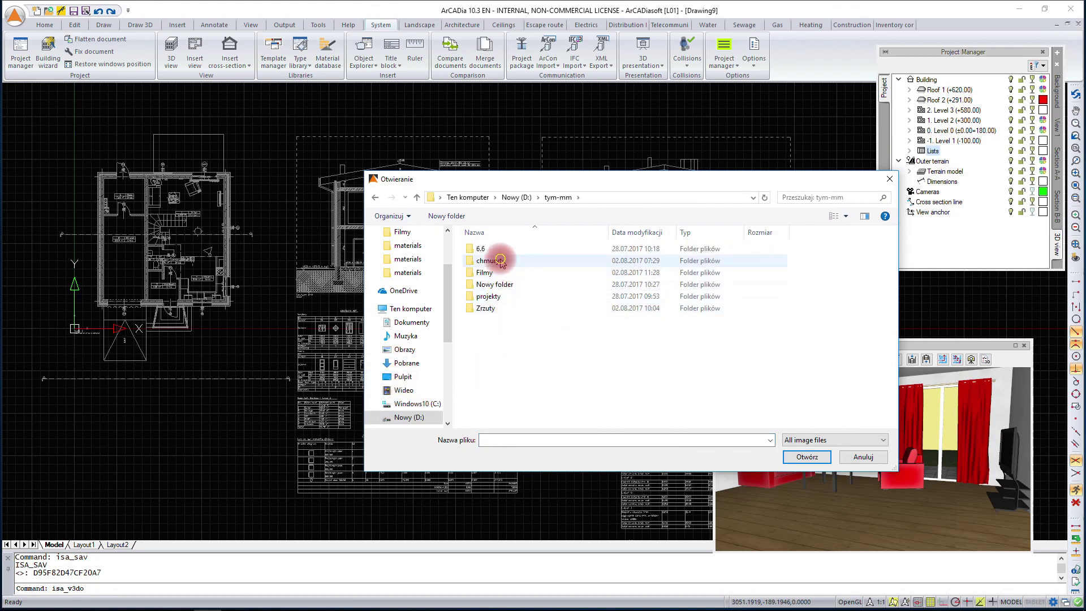
left_click(676, 259)
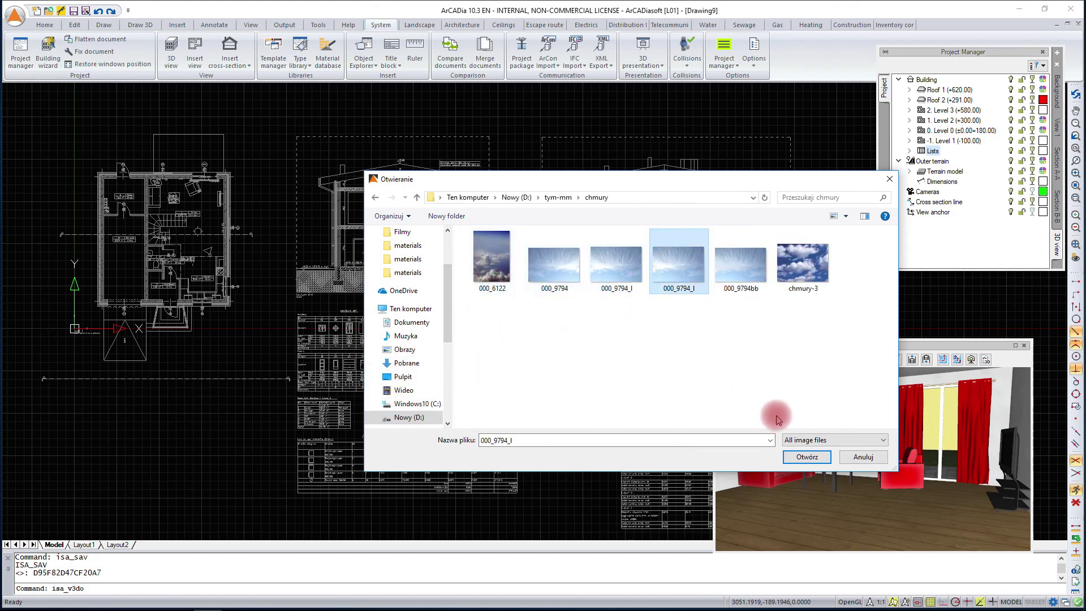
left_click(801, 466)
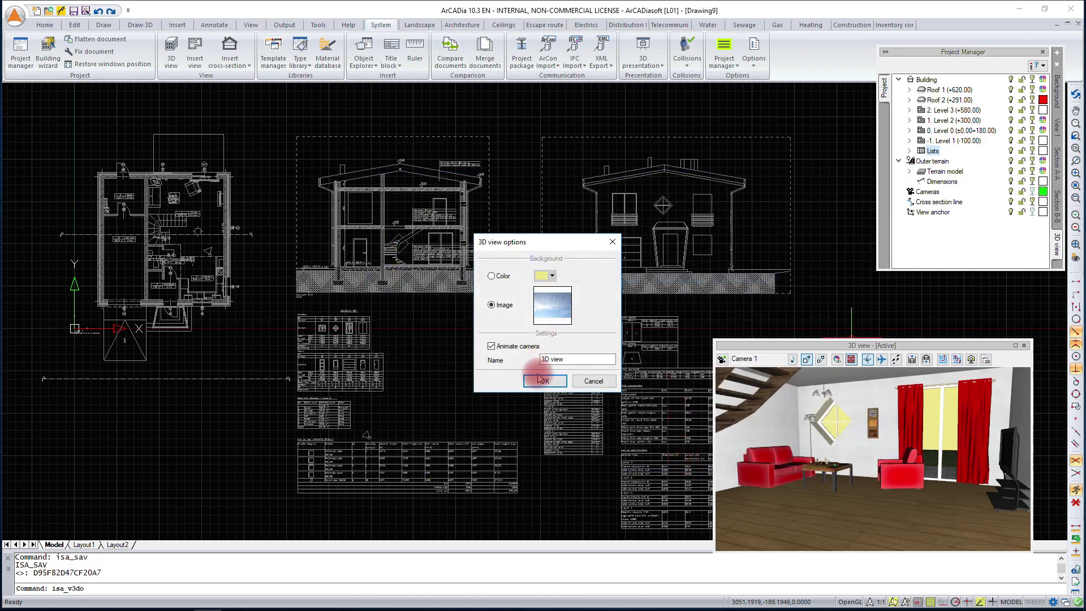
left_click(591, 389)
left_click(1024, 485)
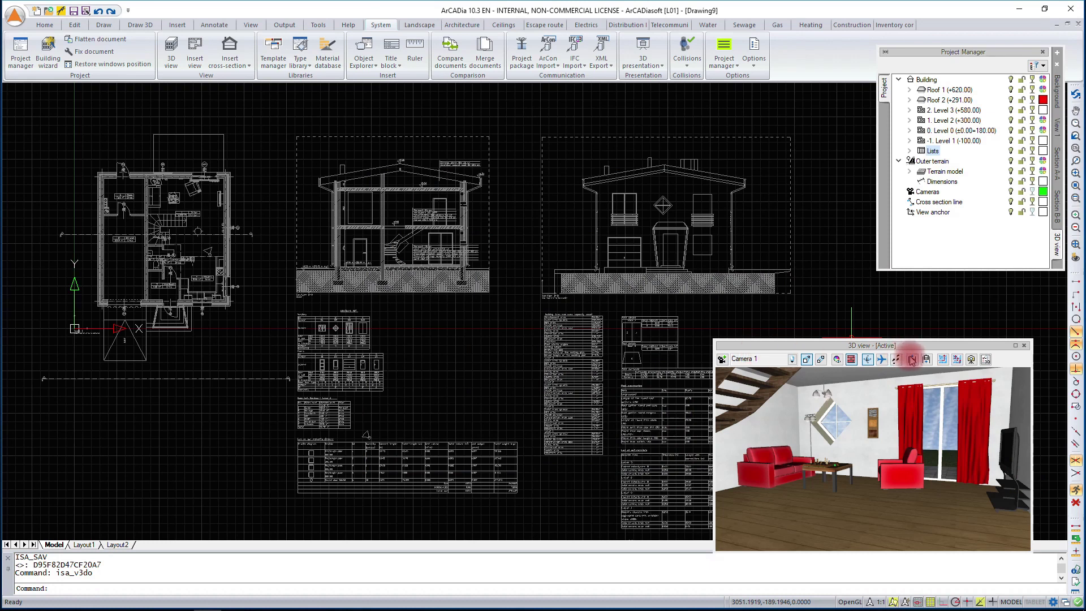
Choose Low render quality, leave the advanced settings unchanged, and start the Sunny day render
left_click(943, 361)
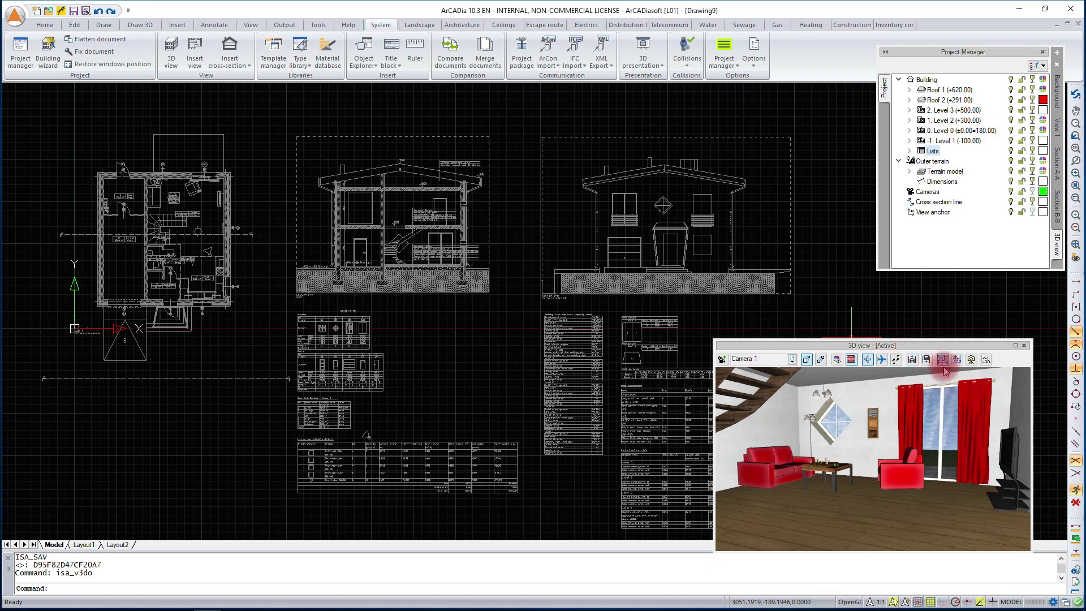
left_click(546, 219)
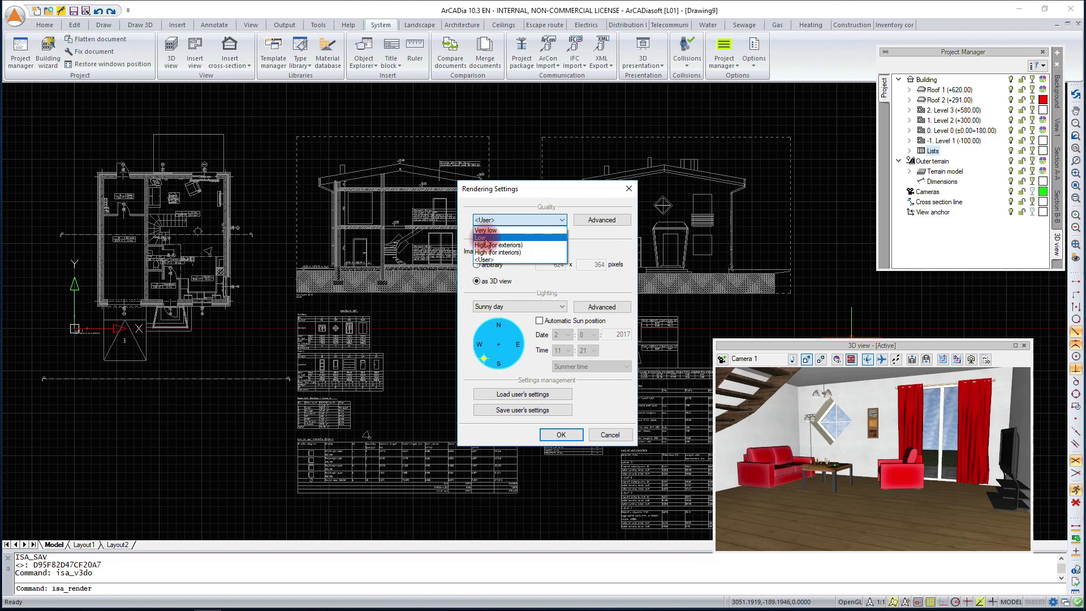
left_click(485, 238)
left_click(614, 222)
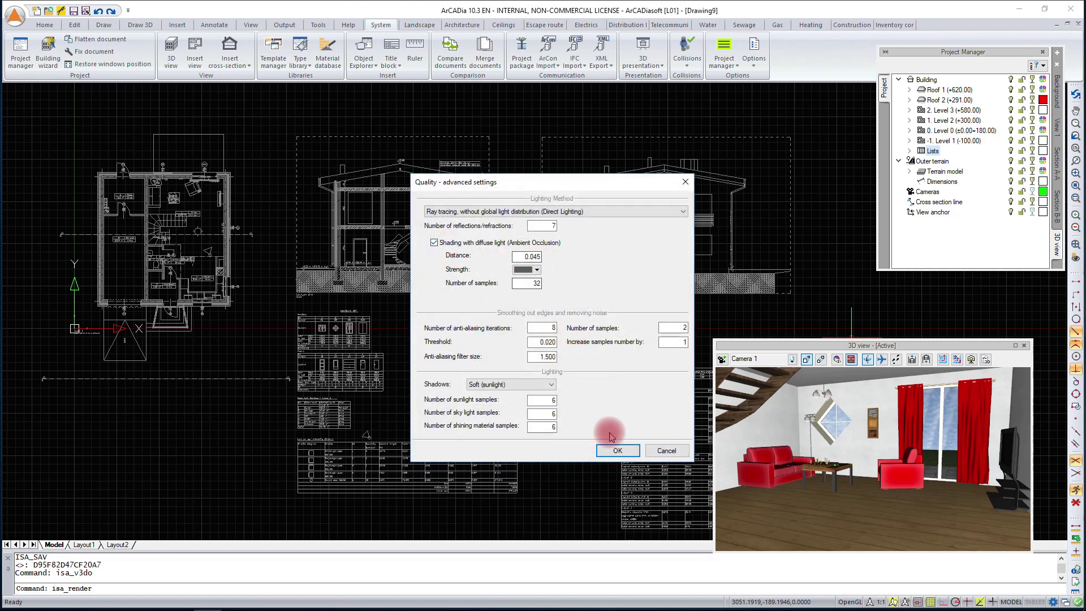
left_click(616, 450)
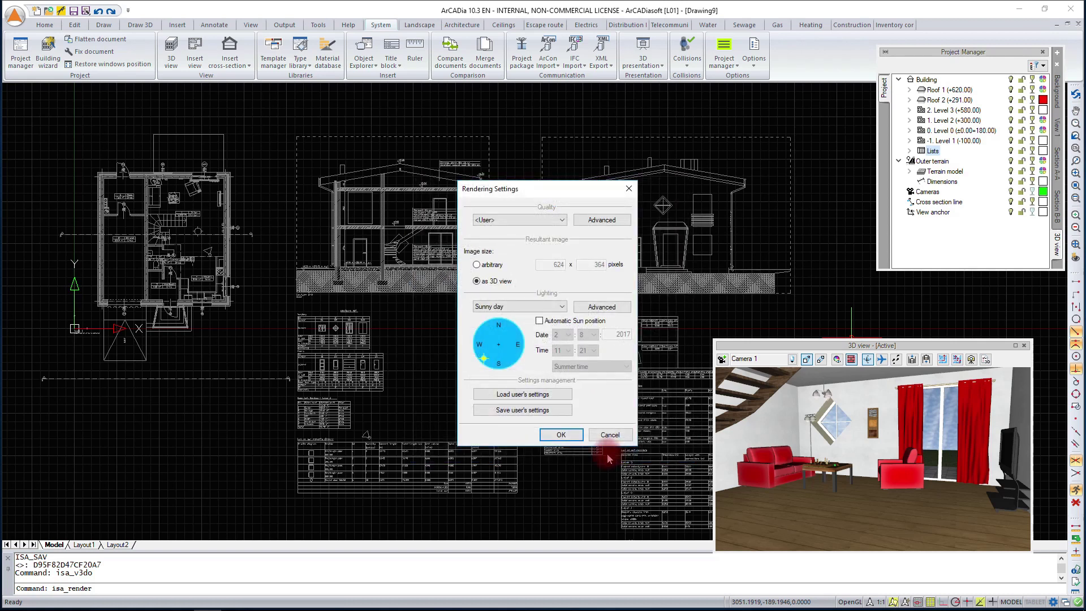
left_click(588, 220)
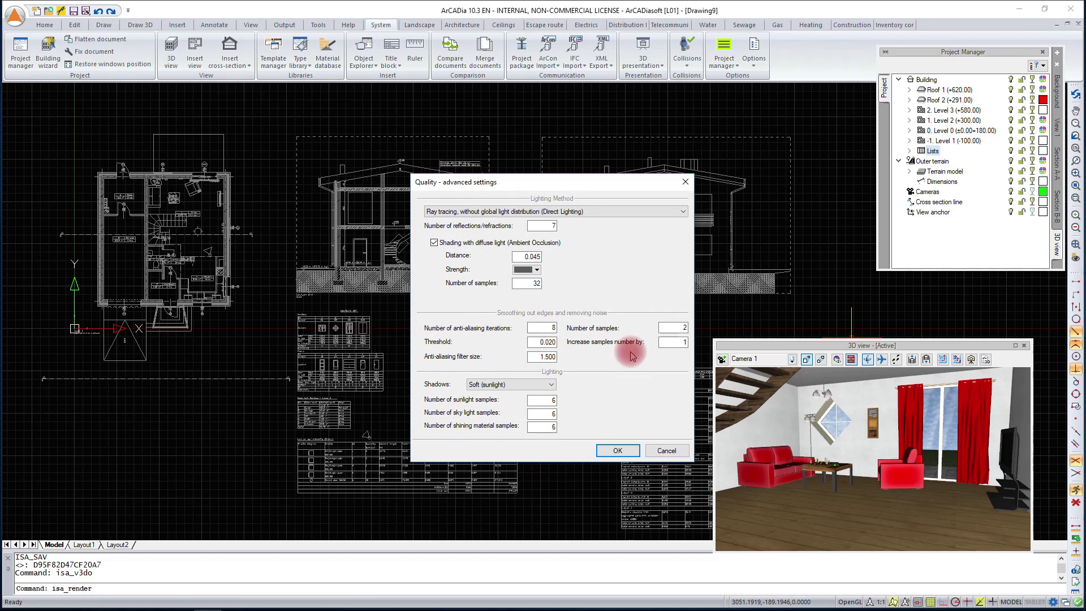
left_click(665, 450)
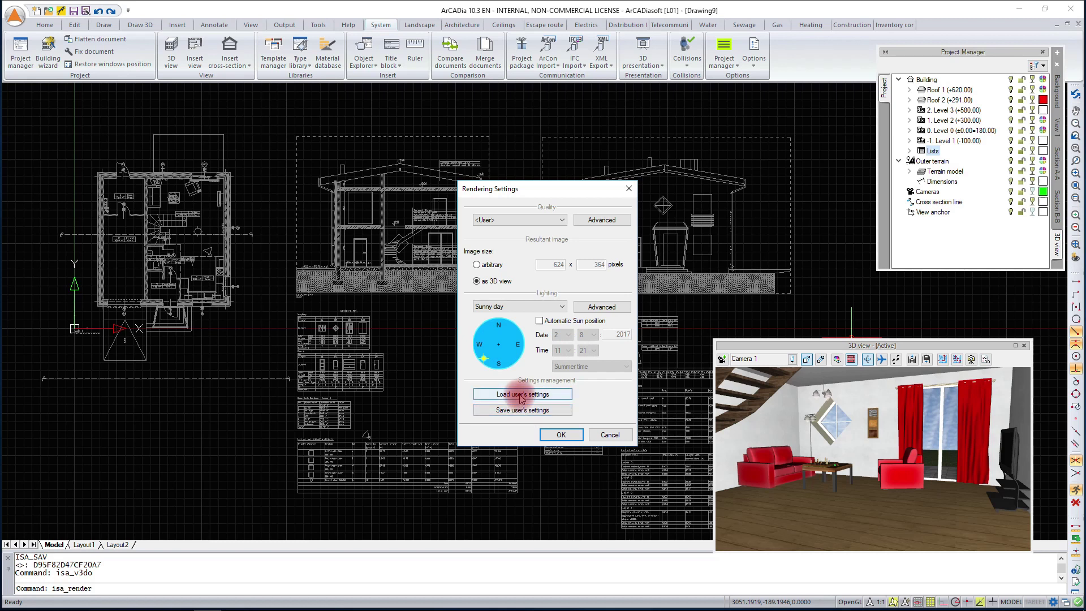
left_click(561, 434)
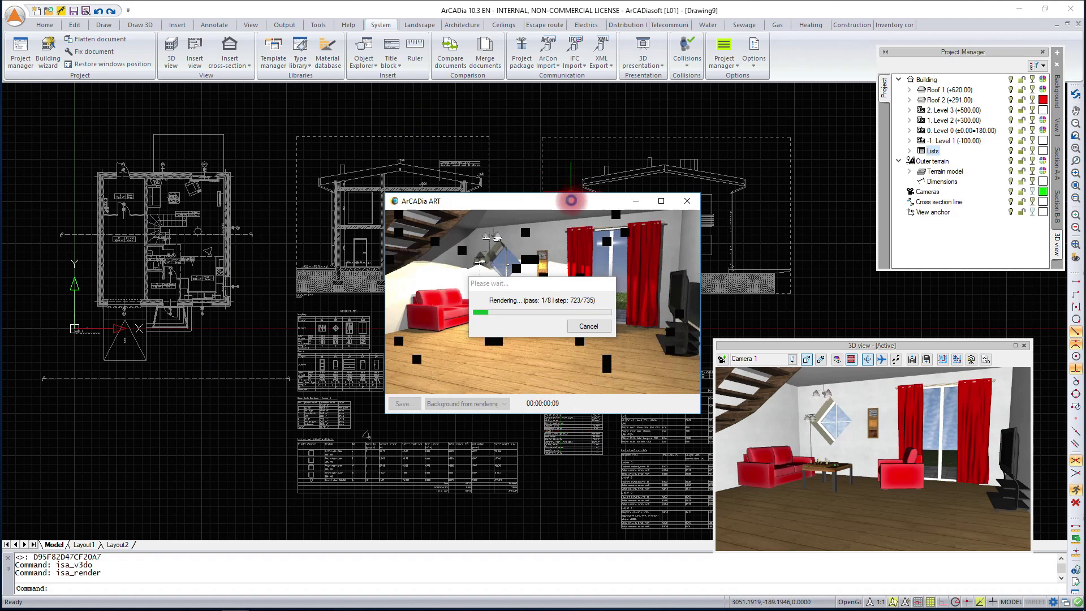
Nudge the ArCADia ART window left while the render finishes all 8 passes
left_click_drag(572, 200, 554, 204)
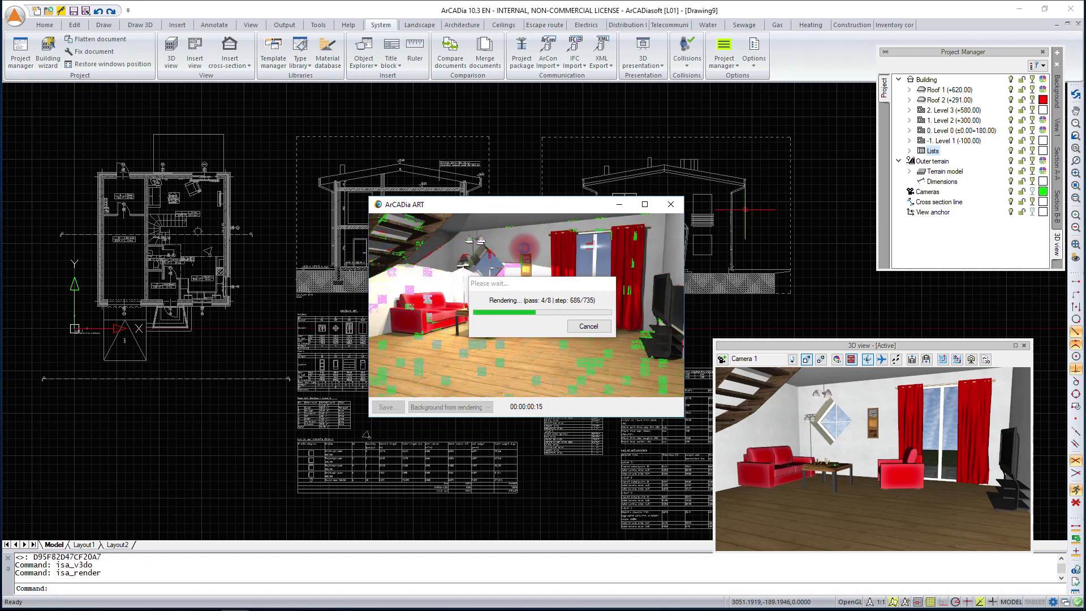
left_click(514, 275)
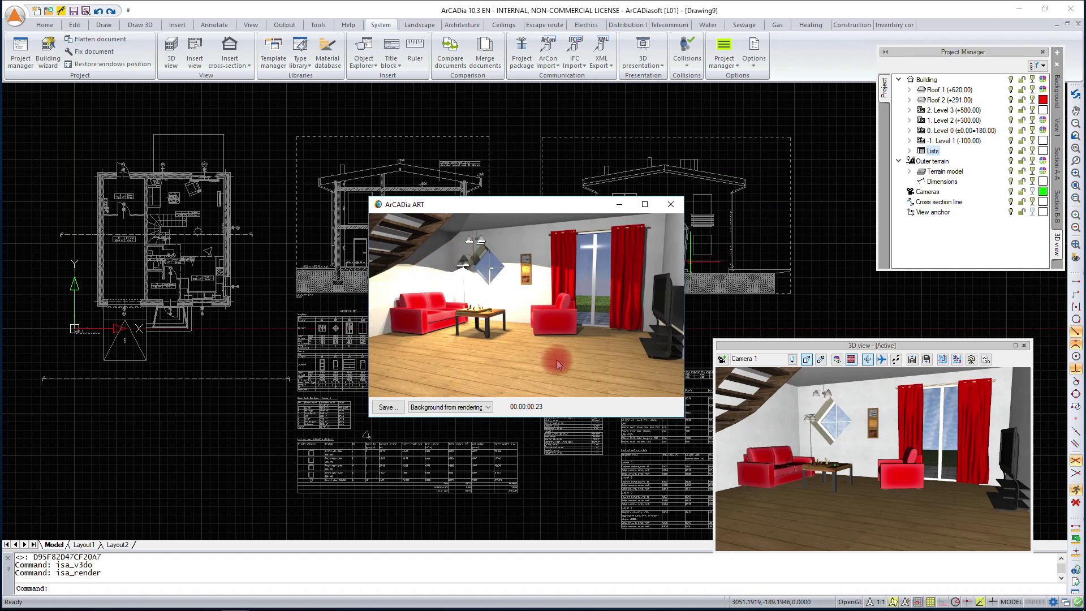
Set the render background to 'Background from 3D View'
left_click(450, 406)
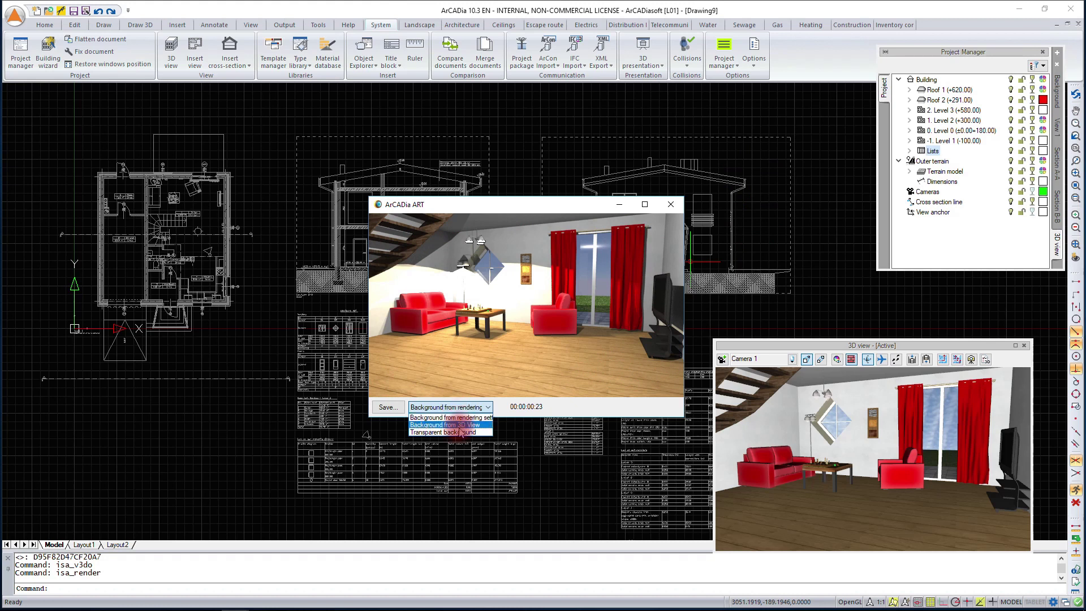
left_click(459, 425)
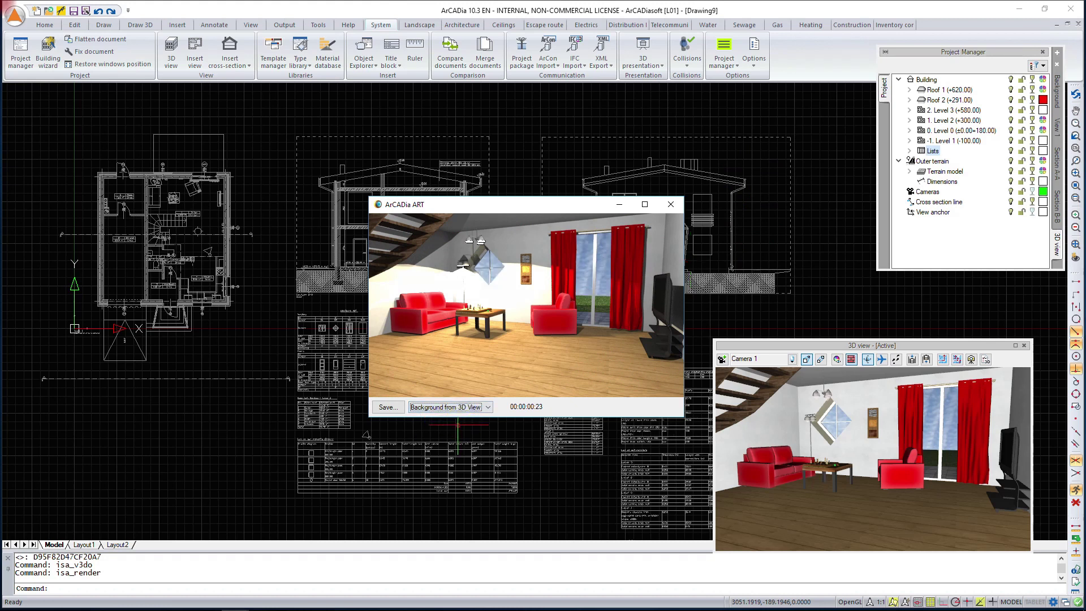
left_click(385, 407)
left_click(462, 413)
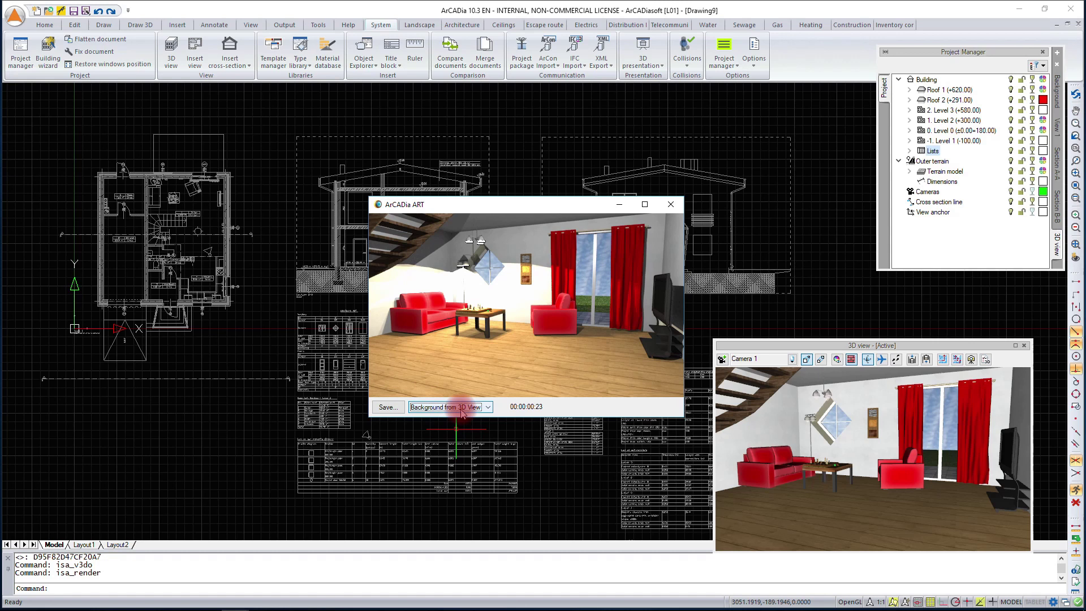
Check the render's save file types, keep PNG, cancel saving, and minimise ArCADia ART
left_click(390, 408)
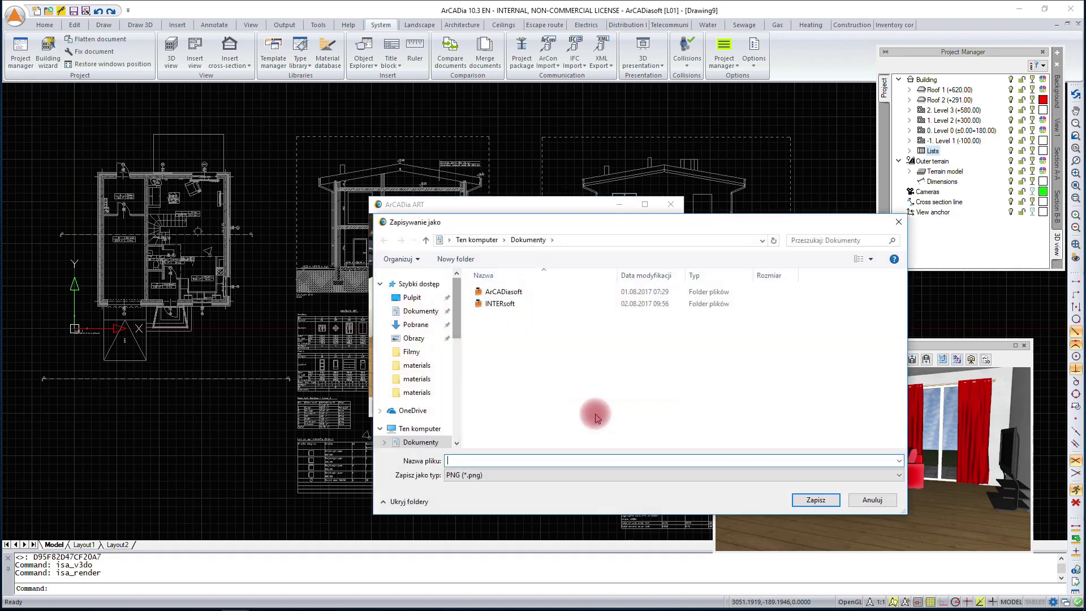
left_click(843, 476)
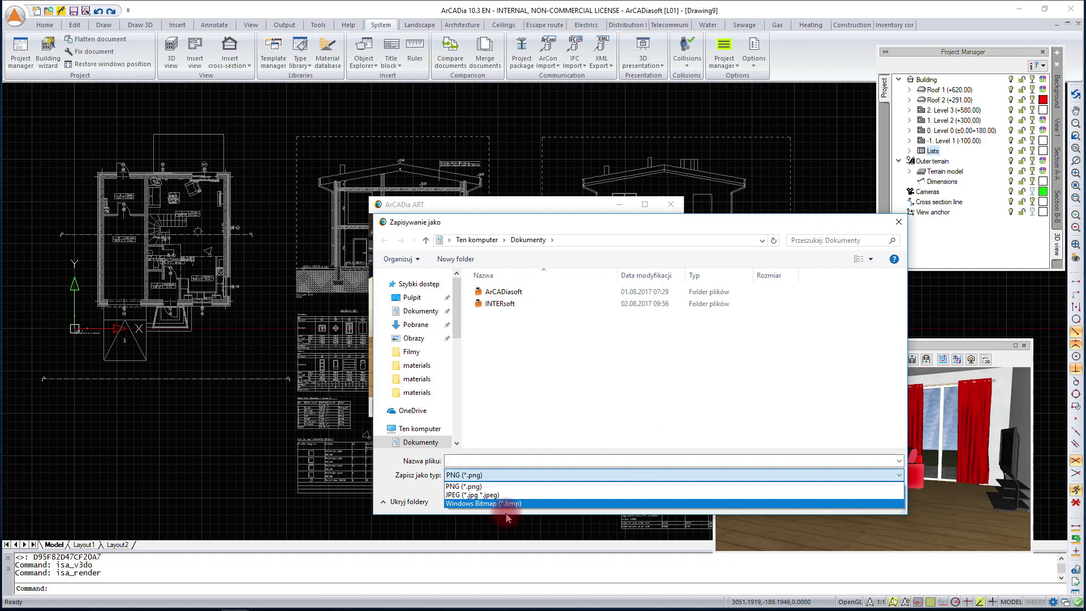
left_click(814, 429)
left_click(869, 500)
left_click(619, 205)
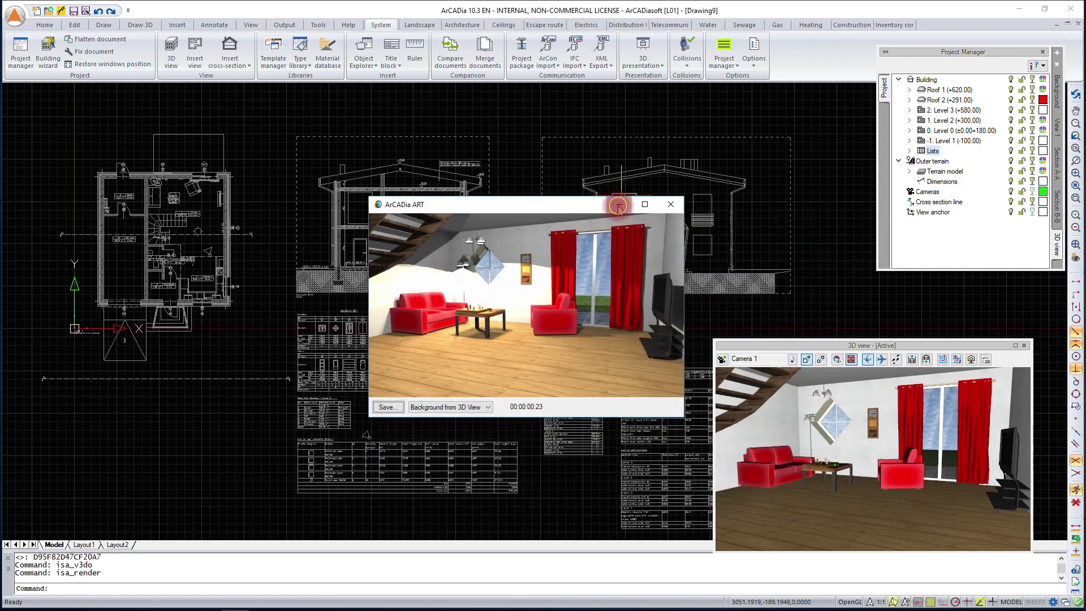
left_click(956, 360)
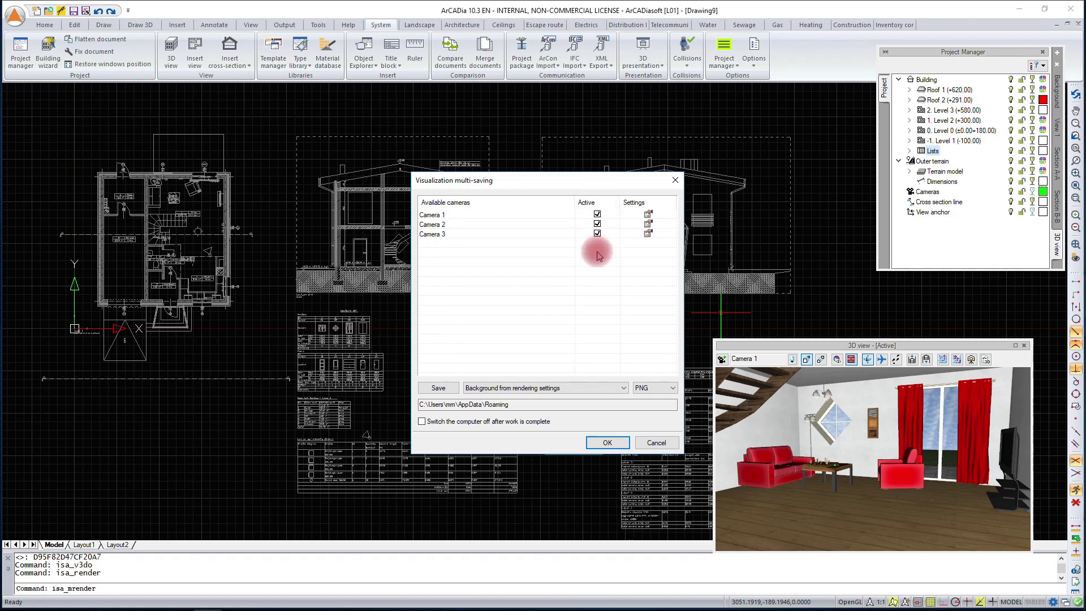
left_click(597, 224)
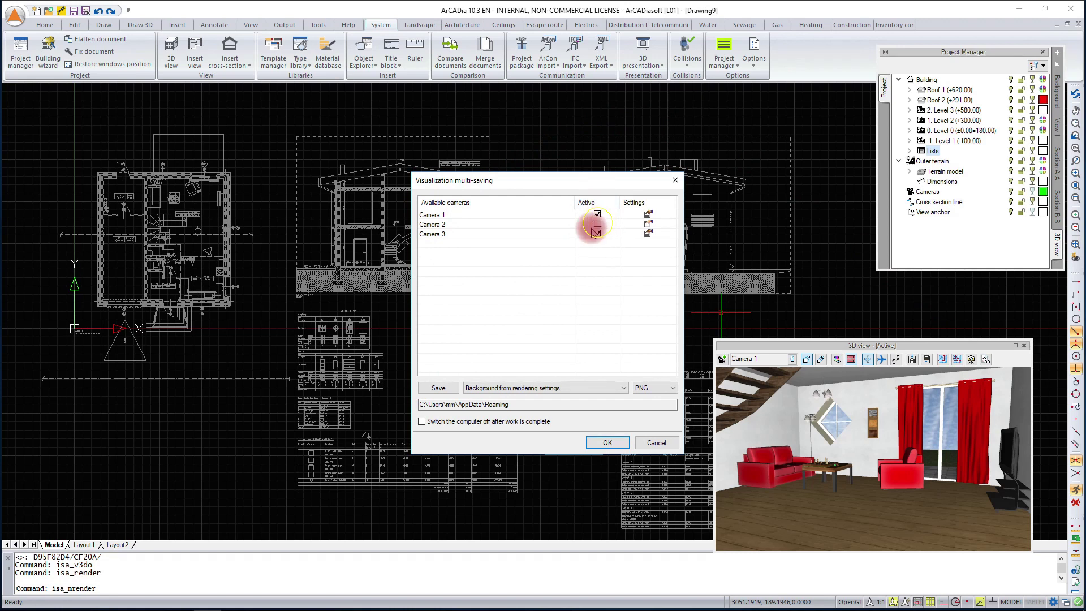
left_click(647, 213)
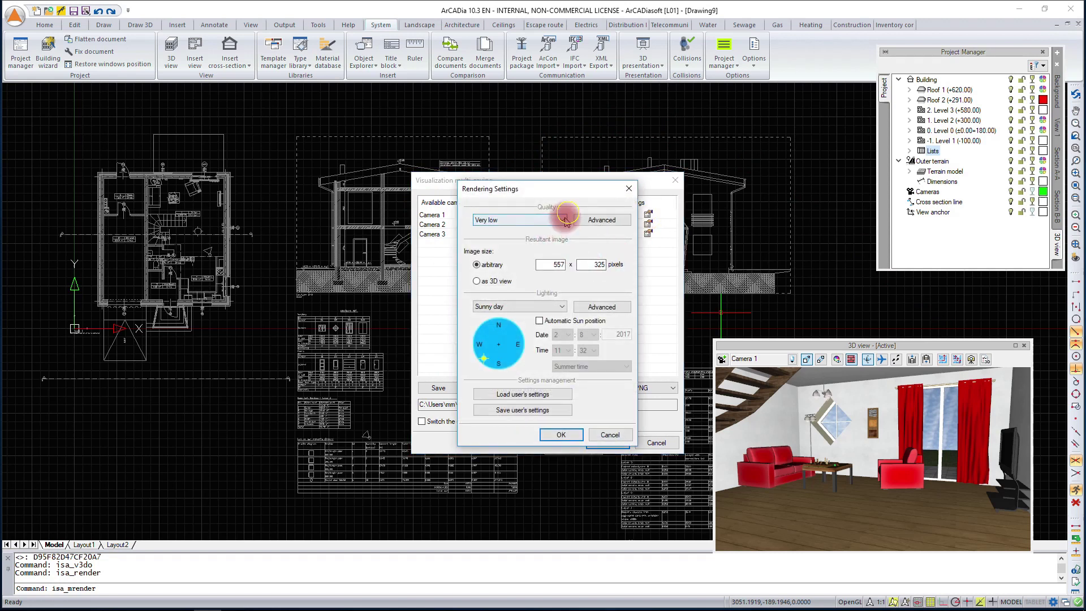
left_click(539, 220)
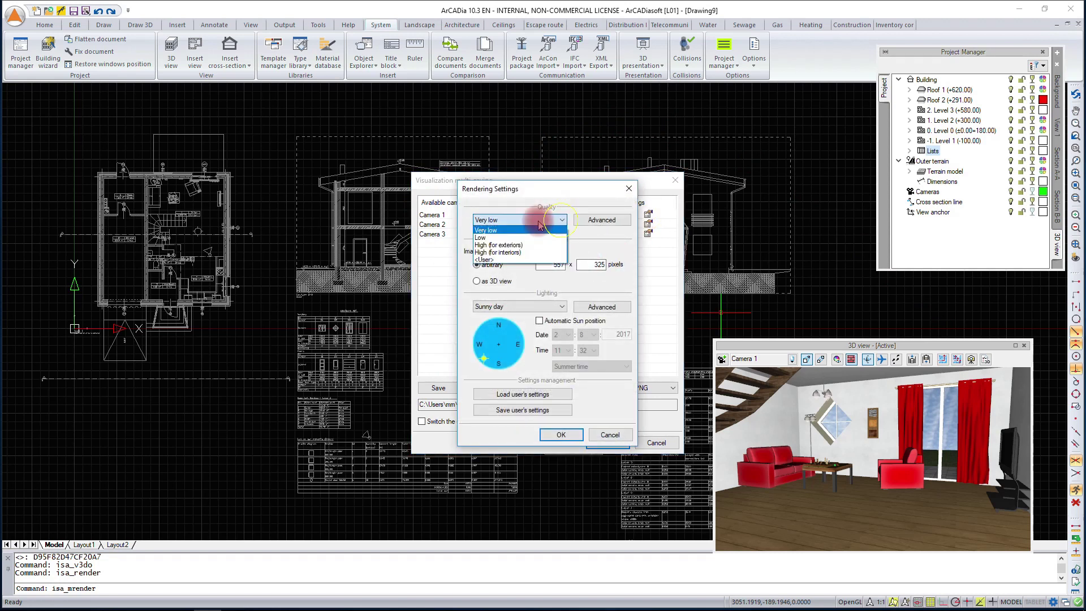
left_click(524, 253)
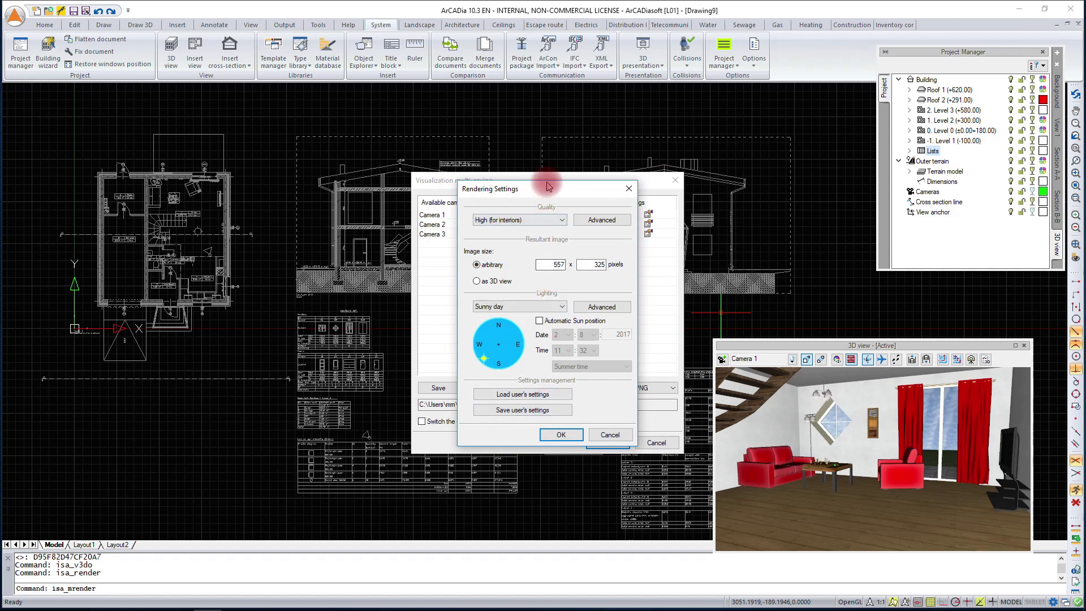
left_click_drag(552, 188, 538, 310)
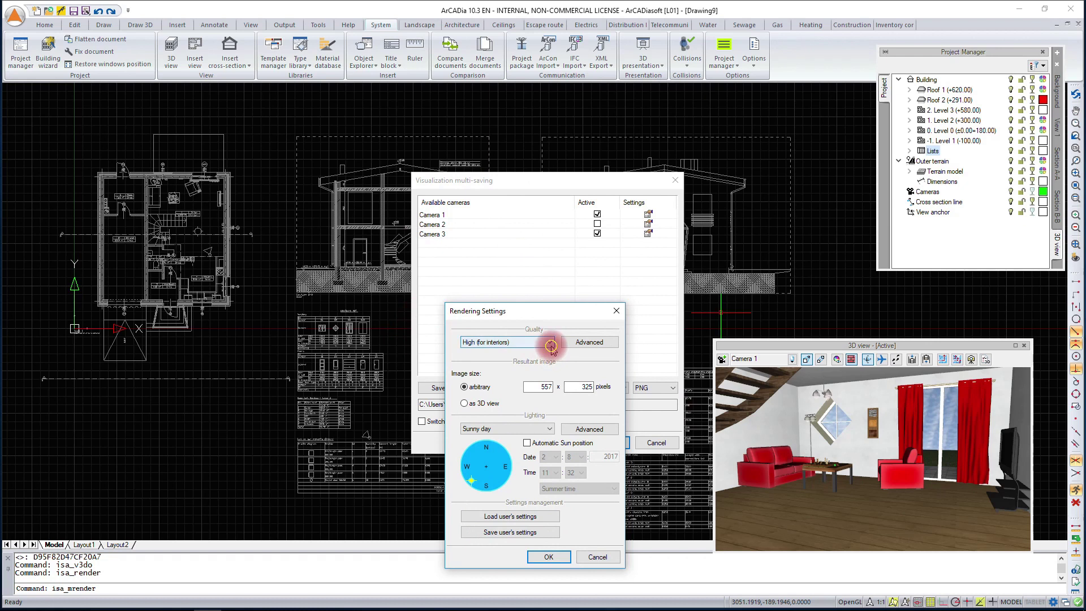
left_click(547, 343)
left_click(592, 372)
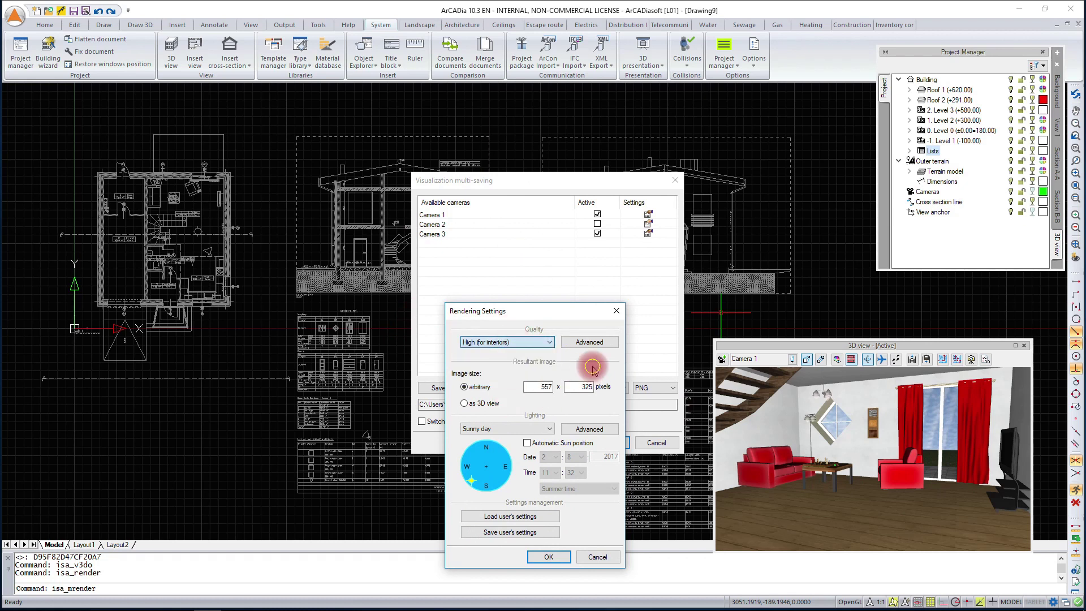
left_click(598, 557)
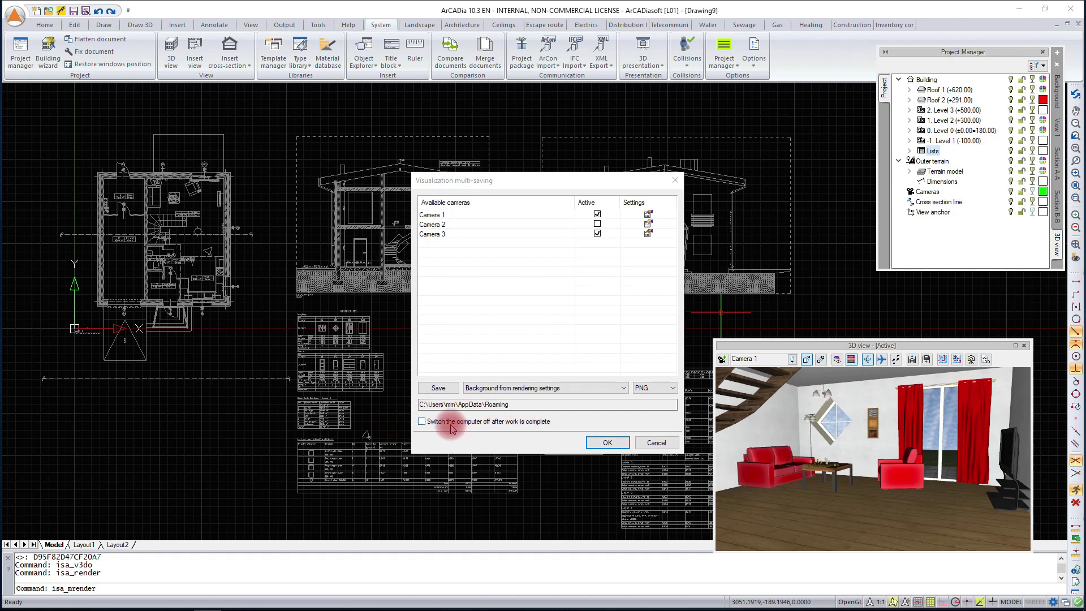
left_click(655, 443)
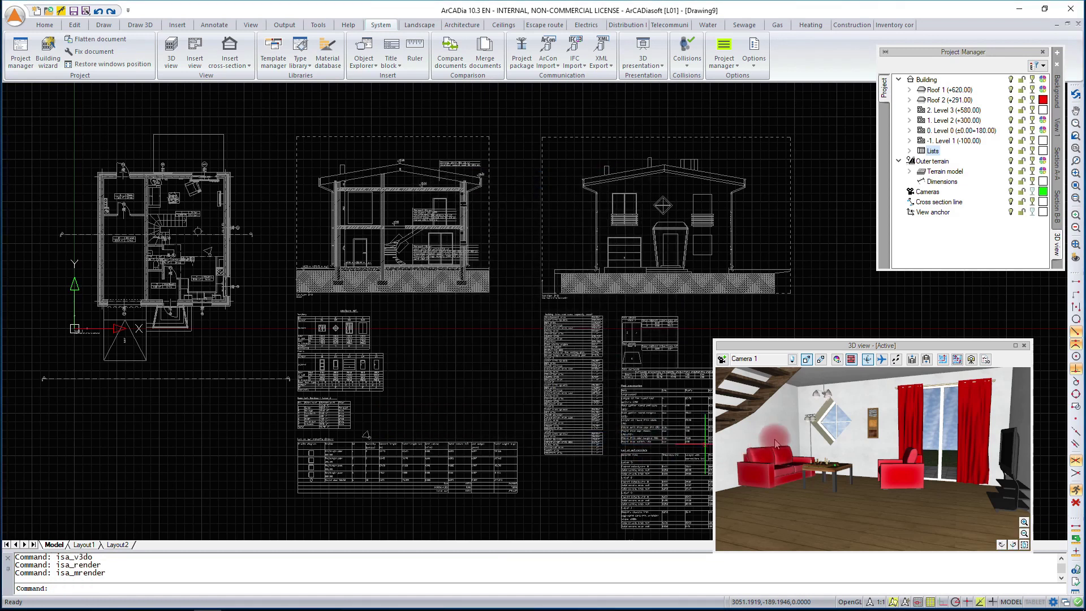
Export the Camera 1 3D view as PNG file '1' in the Pulpit folder
left_click(972, 360)
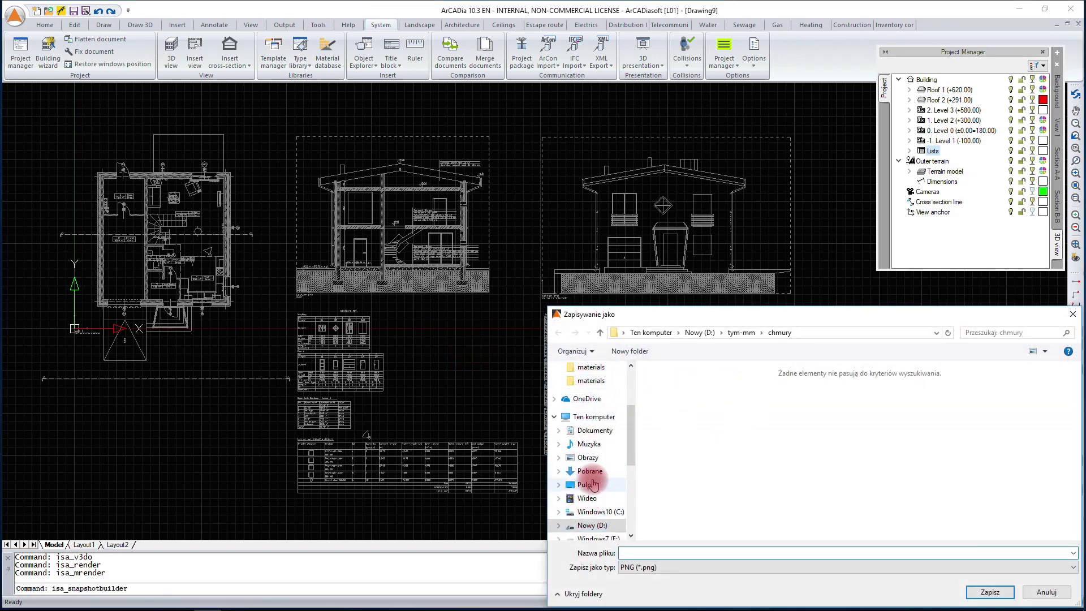
left_click(591, 484)
left_click(659, 548)
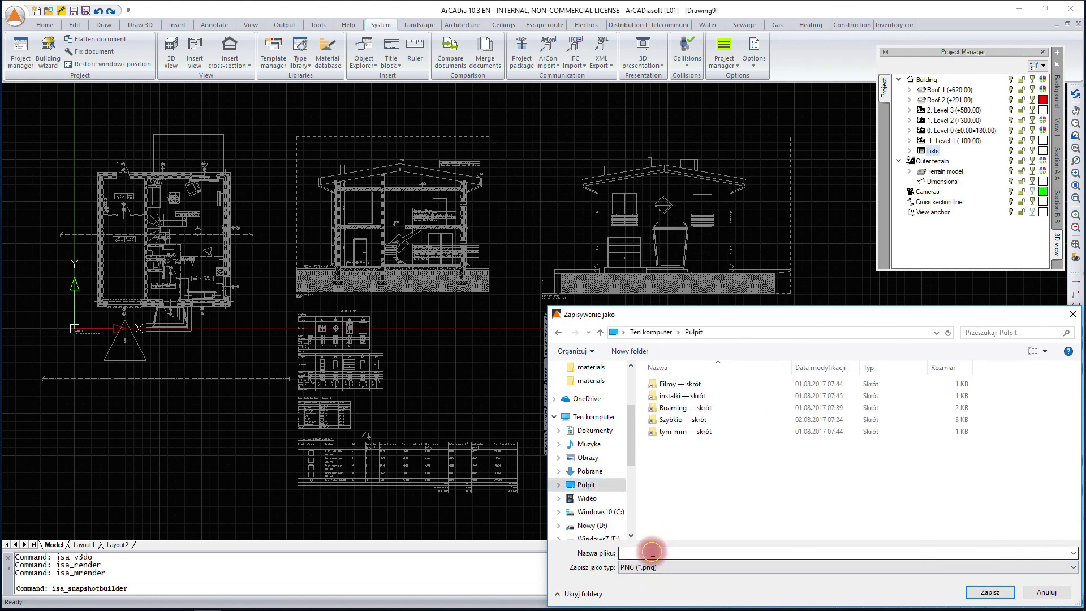
type("1")
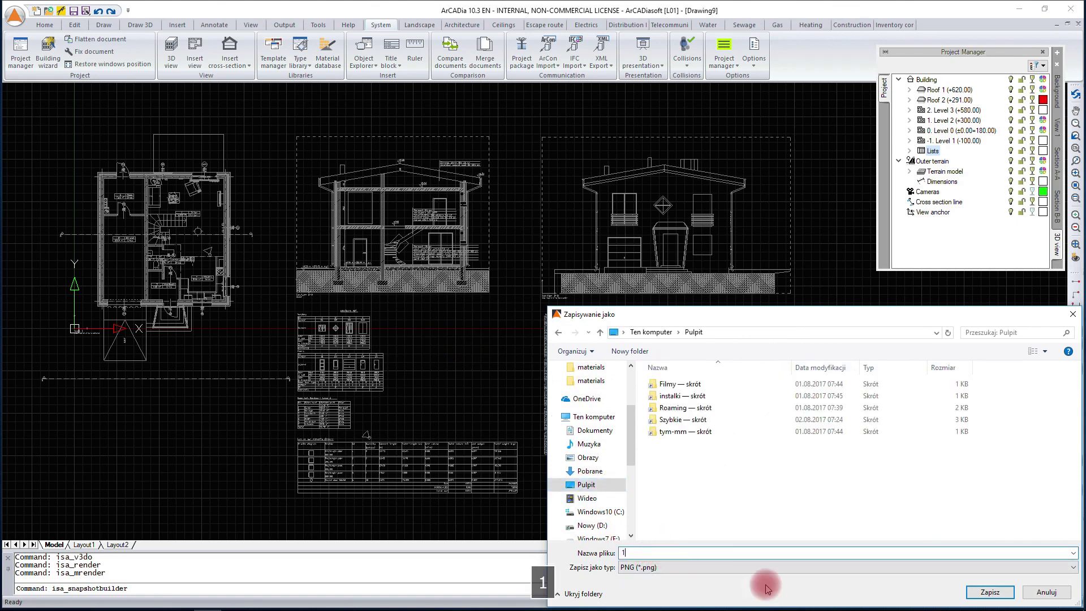
left_click(989, 592)
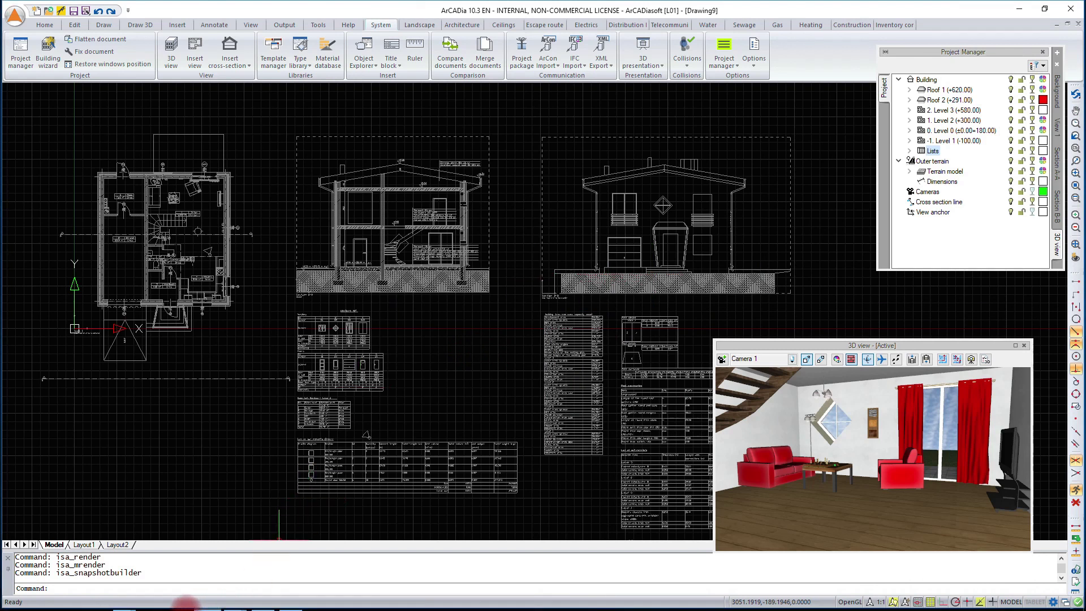
Minimise ArCADia and open 1.png from the desktop in Photos
left_click(1022, 9)
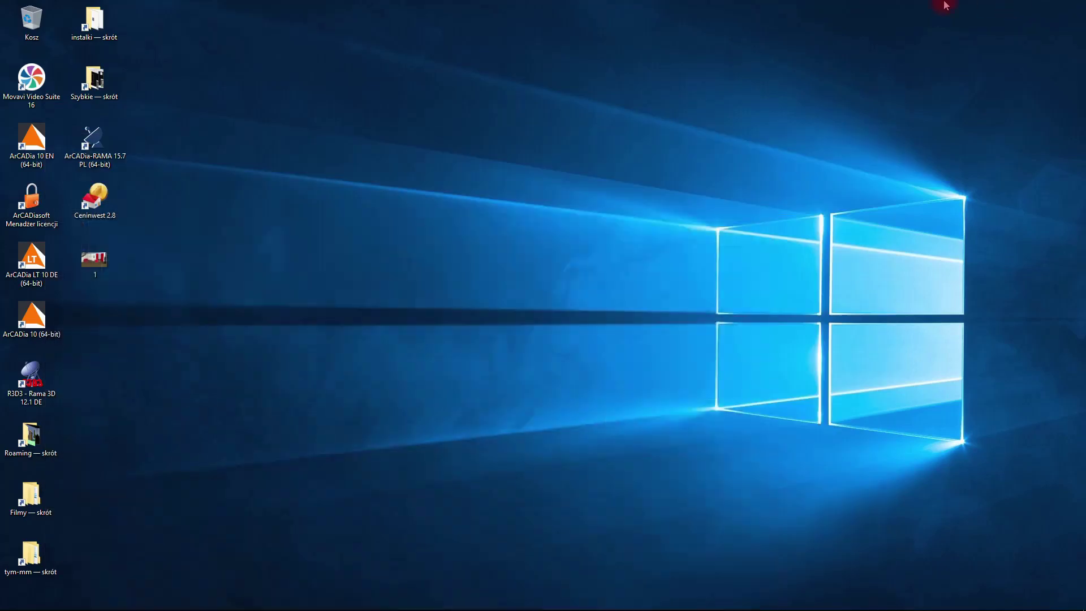
double_click(93, 264)
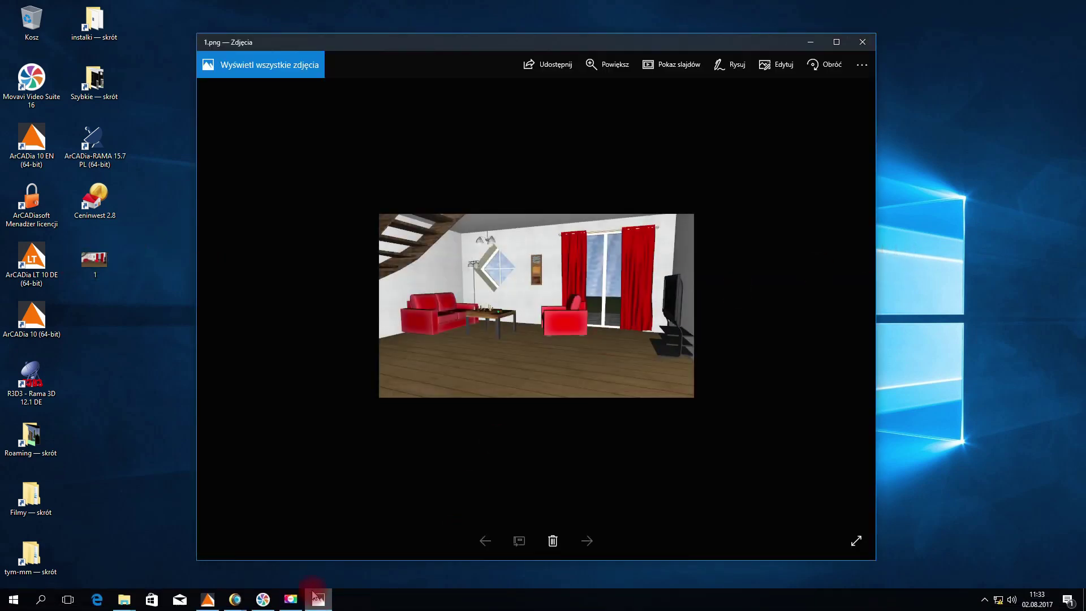
left_click(208, 599)
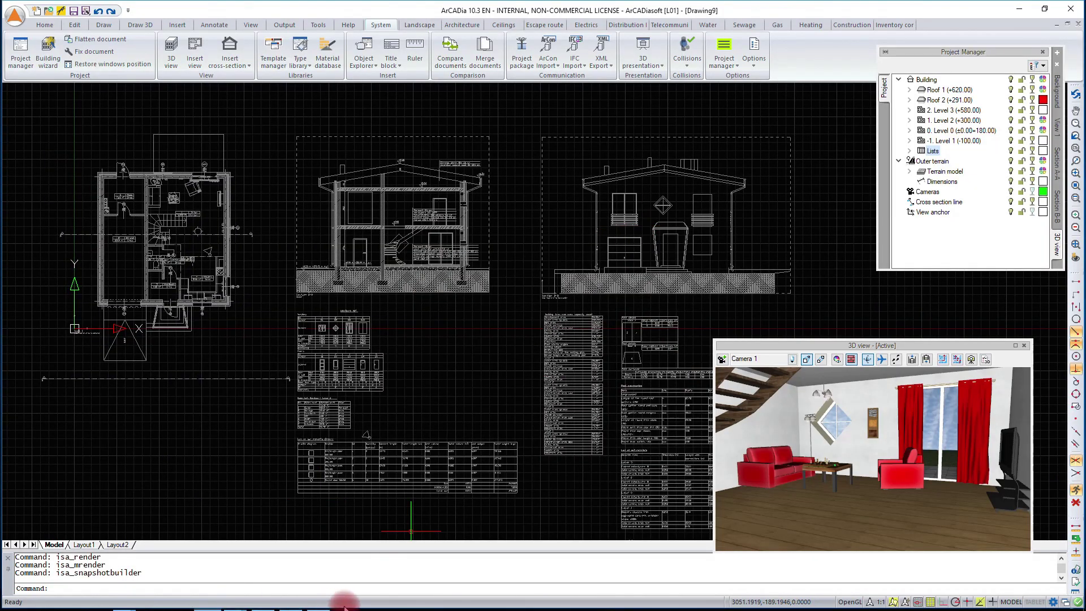
left_click(318, 602)
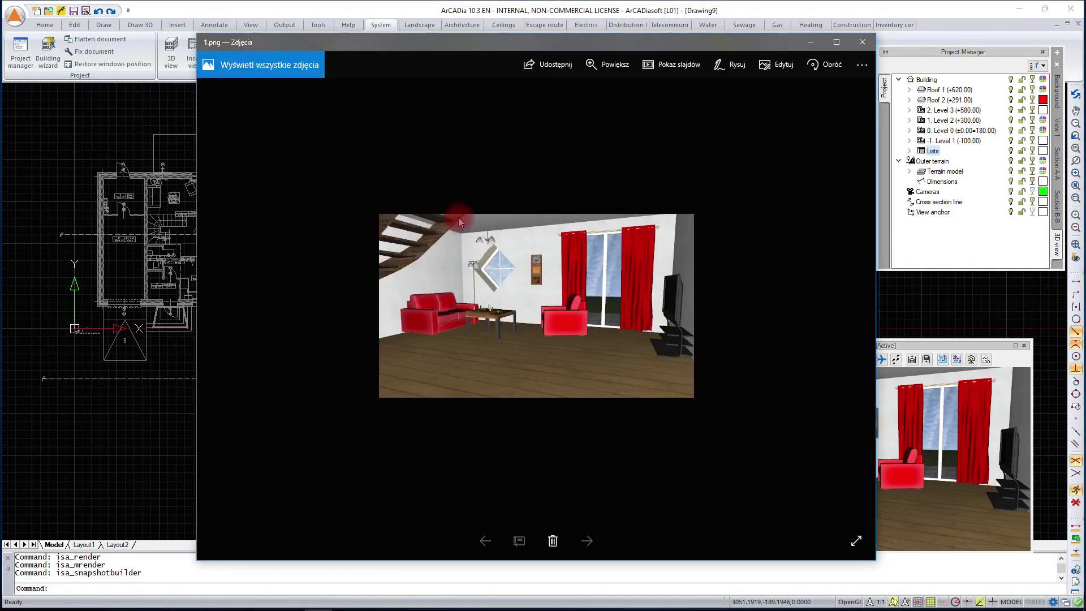